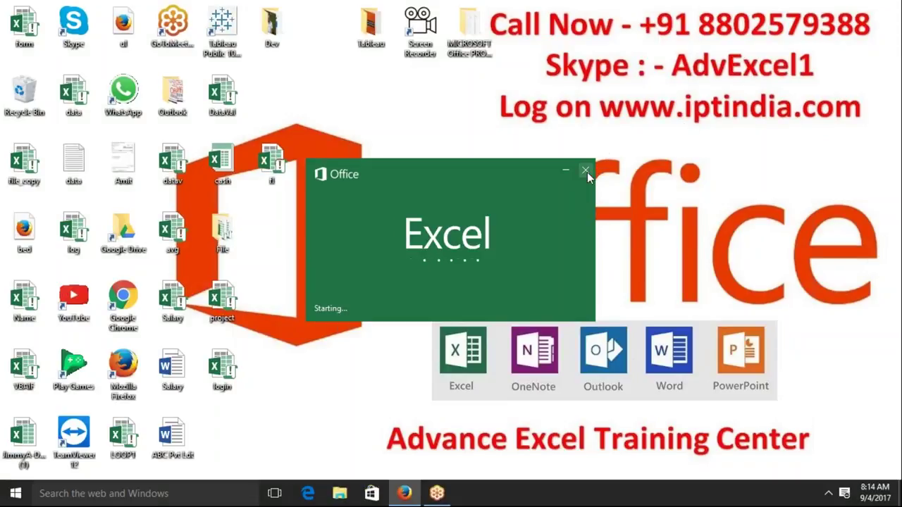
# Step: Close the Excel splash and launch PowerPoint 2016 from a Start menu search for 'po'
pyautogui.click(585, 170)
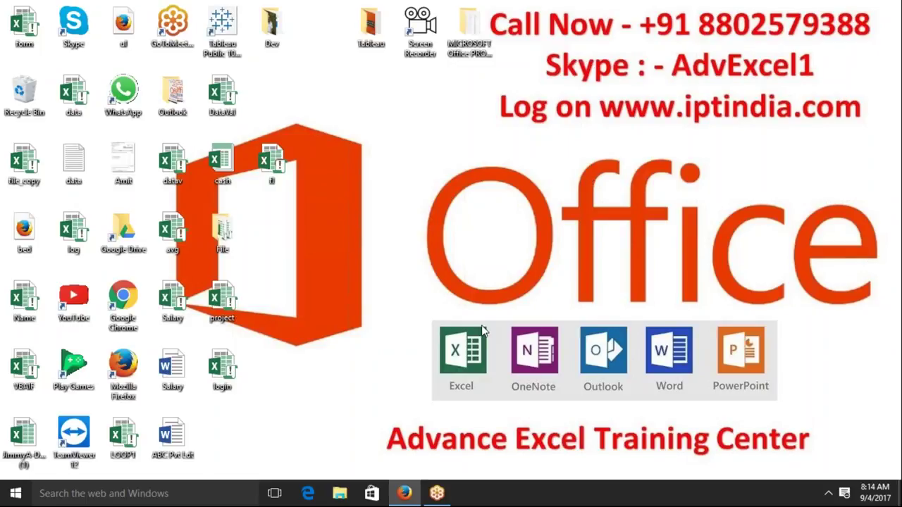
pyautogui.click(15, 493)
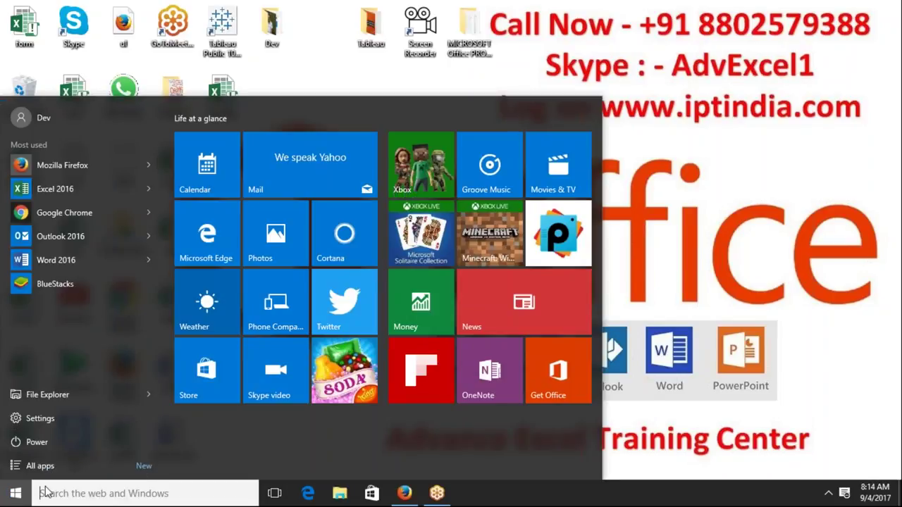
pyautogui.click(47, 493)
pyautogui.write('o')
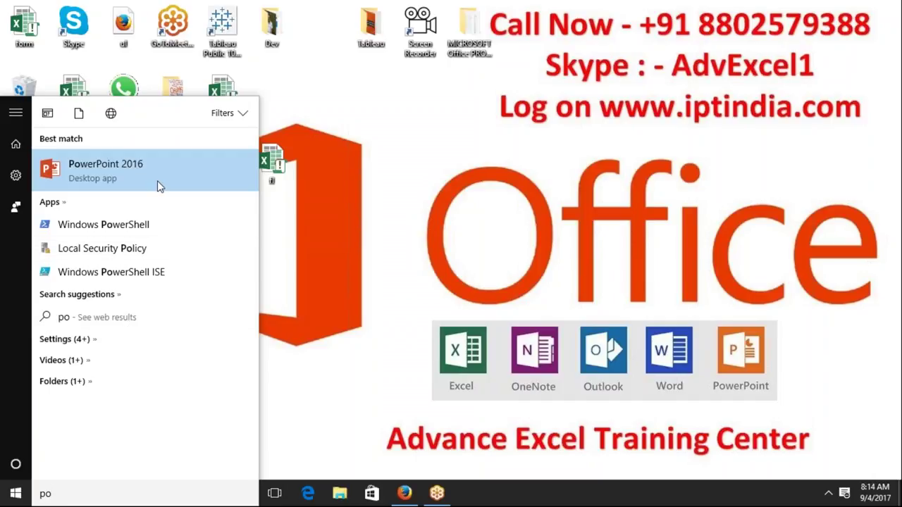
pyautogui.click(157, 180)
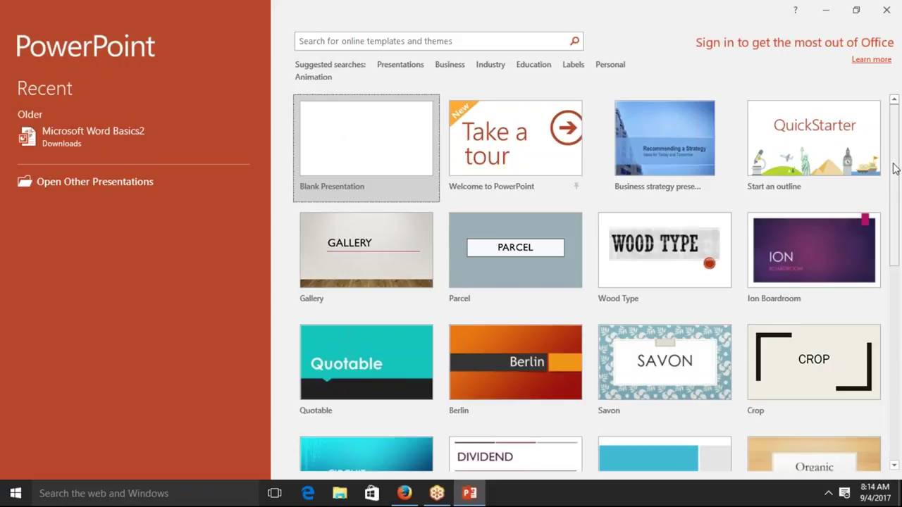
# Step: Scroll through the start-screen templates, then create a Blank Presentation
pyautogui.moveTo(895, 169); pyautogui.dragTo(899, 373)
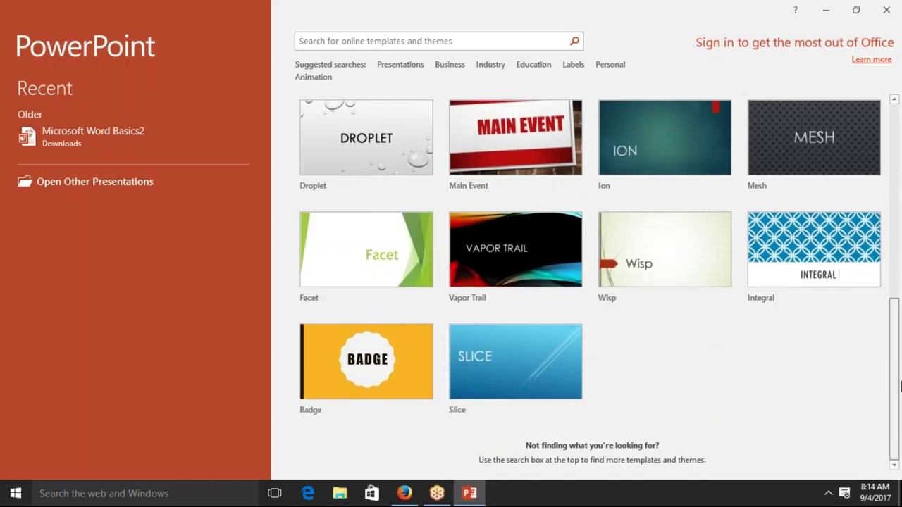
pyautogui.scroll(1, 881, 352)
pyautogui.scroll(3, 845, 261)
pyautogui.scroll(5, 789, 141)
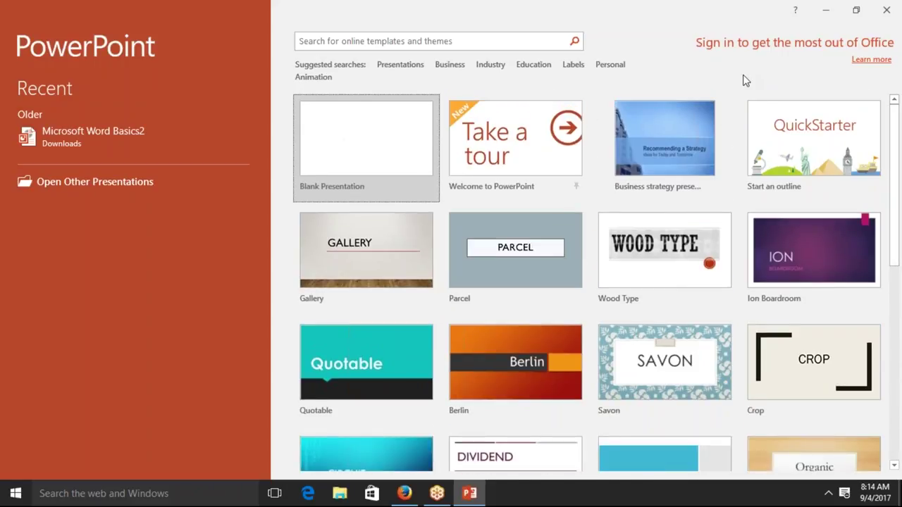
pyautogui.click(354, 125)
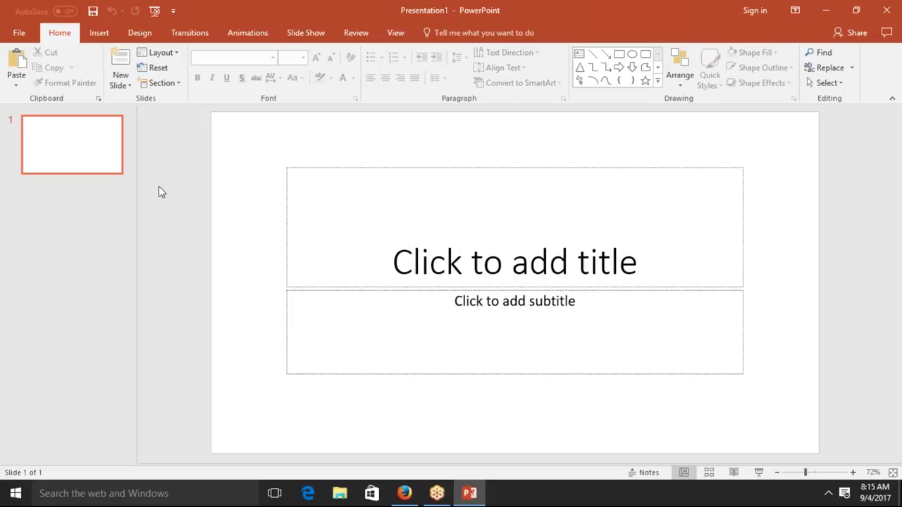
# Step: Select the title slide and glance at the hidden taskbar notification icons
pyautogui.click(91, 173)
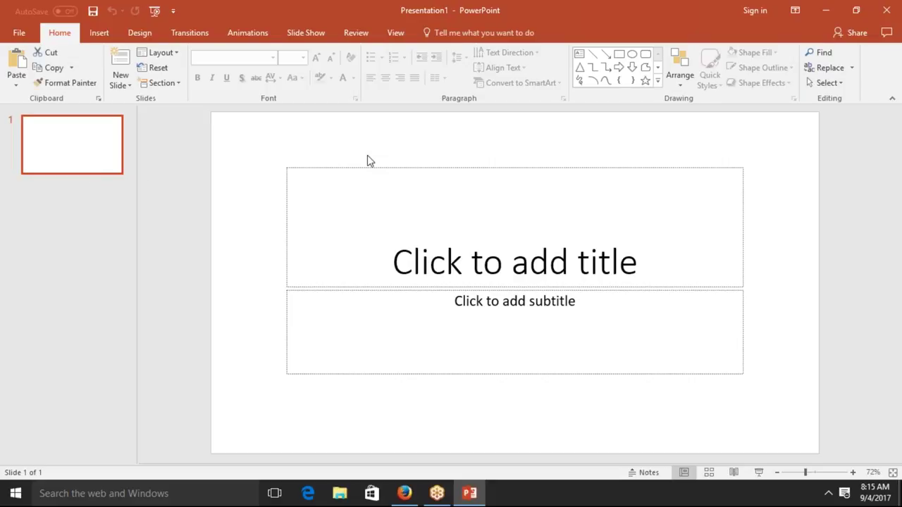
pyautogui.click(241, 178)
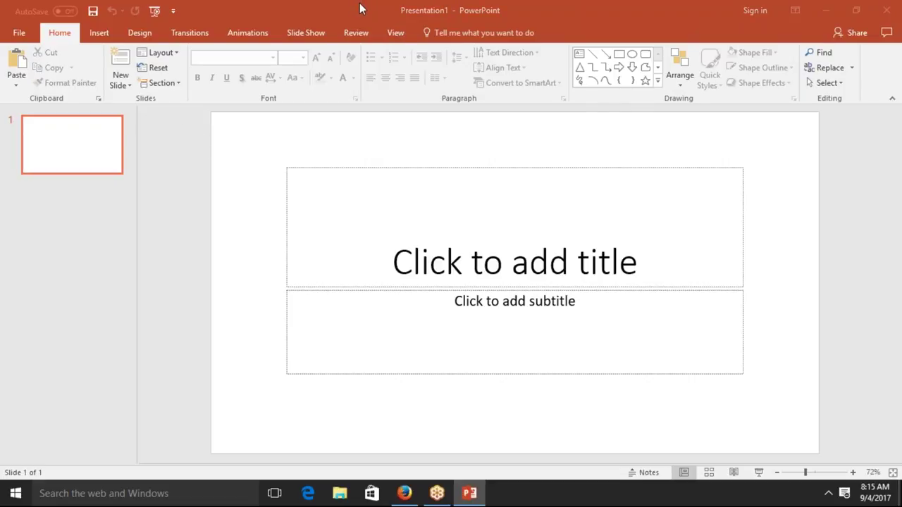
pyautogui.click(828, 494)
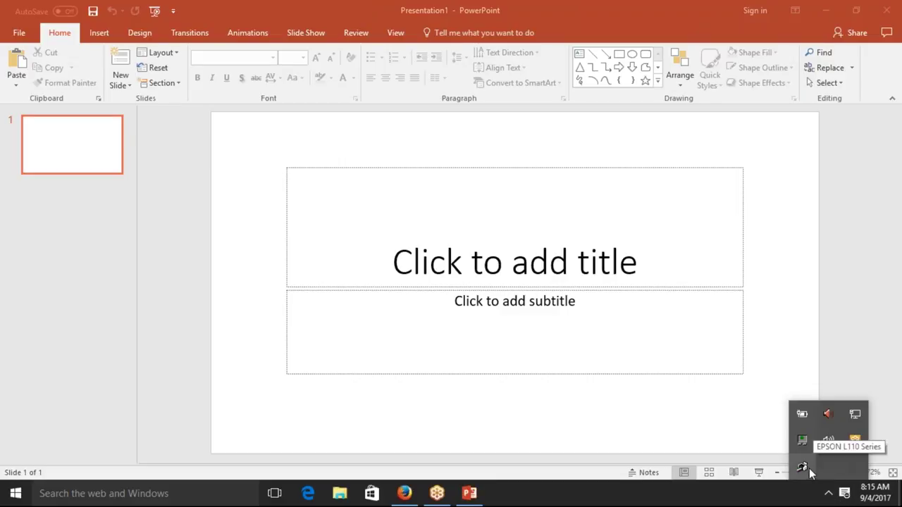
pyautogui.click(167, 214)
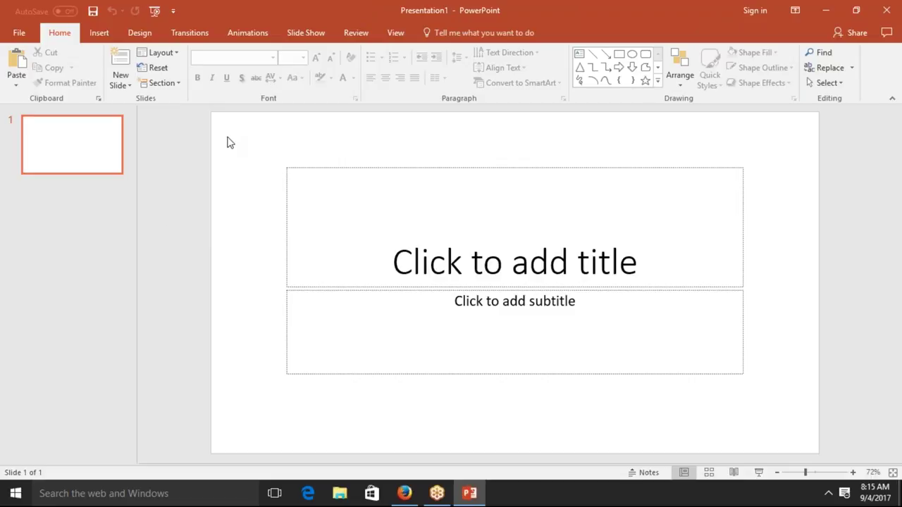
# Step: Browse the New Slide layout gallery without adding a slide, then enter the File backstage
pyautogui.click(129, 85)
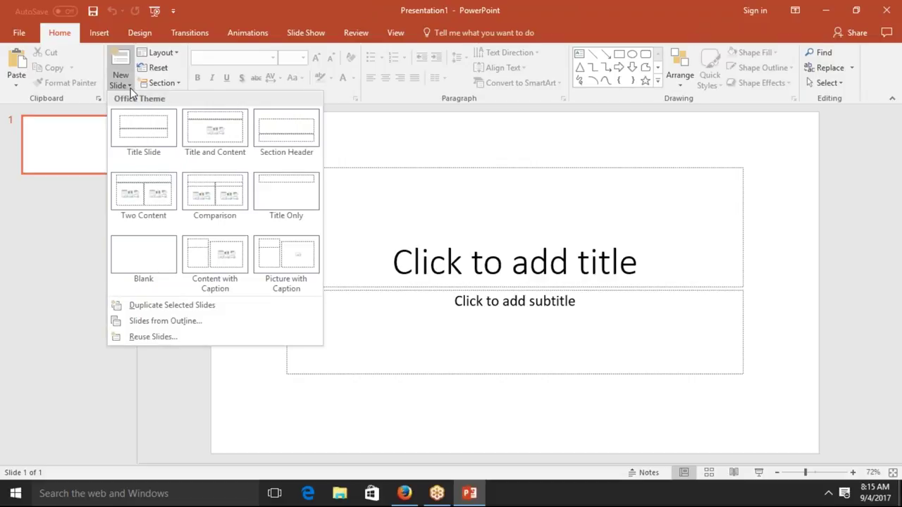
pyautogui.click(130, 88)
pyautogui.click(131, 88)
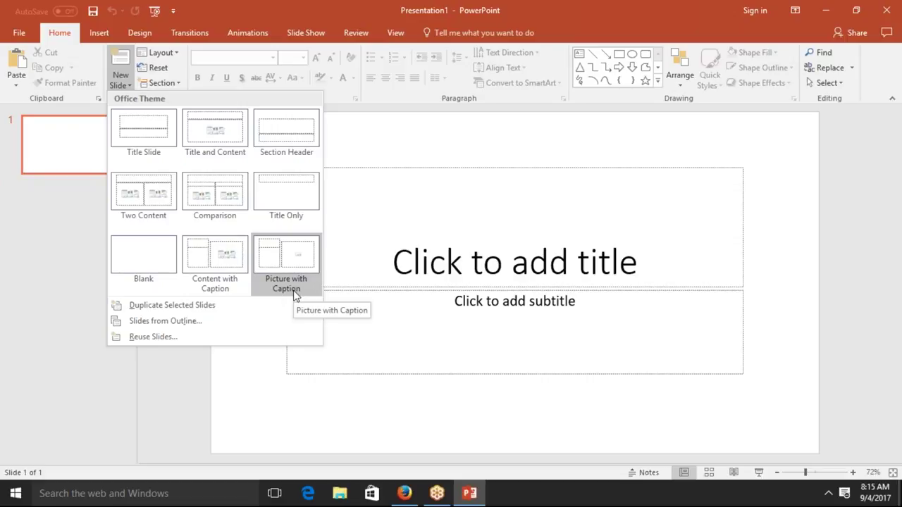
pyautogui.click(292, 398)
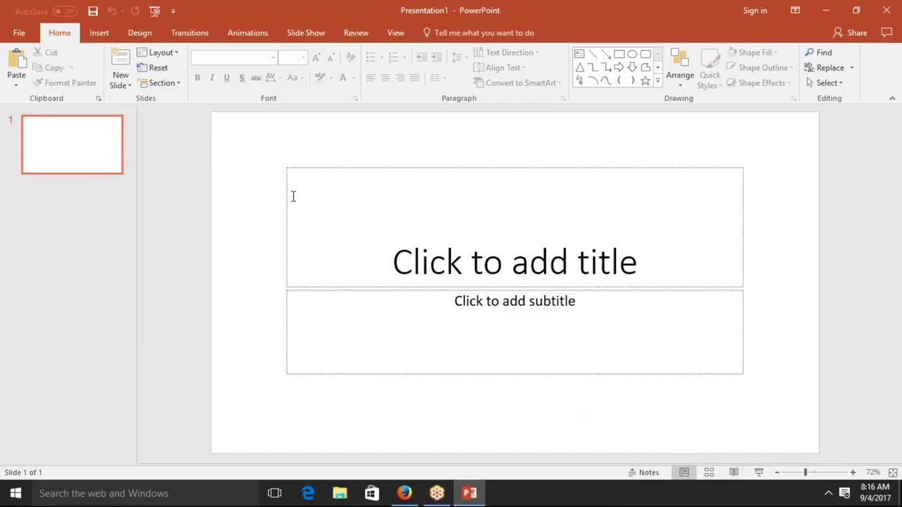
pyautogui.click(125, 86)
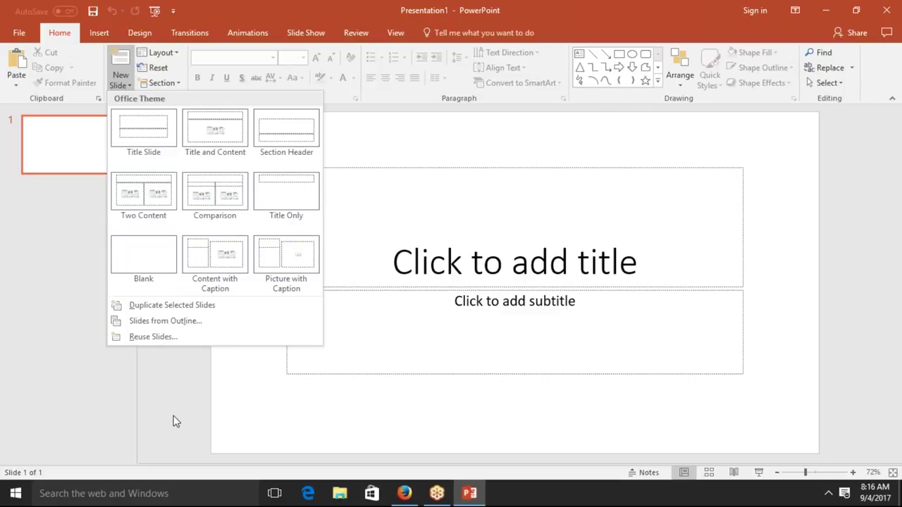
pyautogui.click(201, 422)
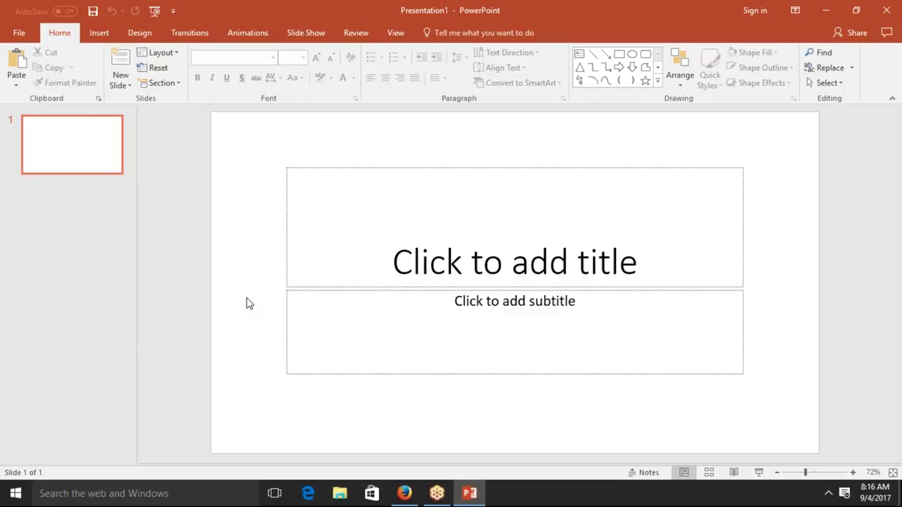
pyautogui.click(20, 31)
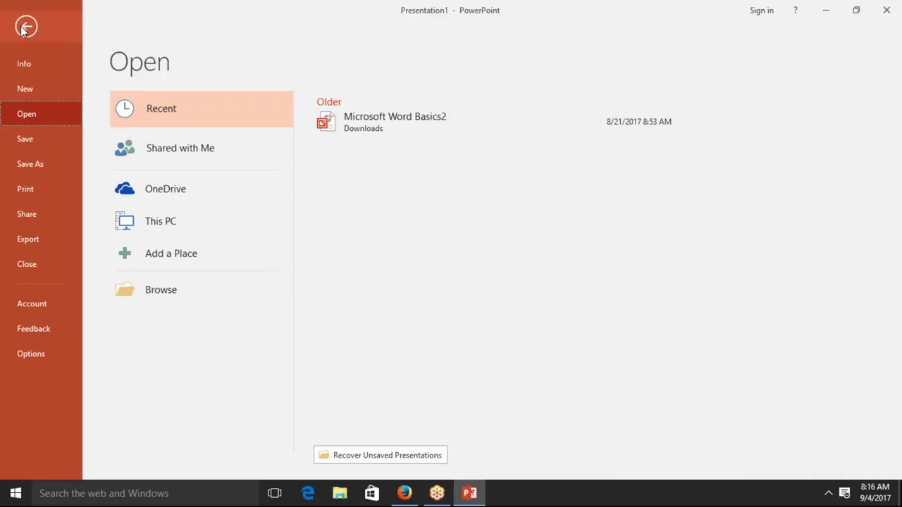
# Step: Show Presentation1's Info page with its properties and the Related People author
pyautogui.click(33, 71)
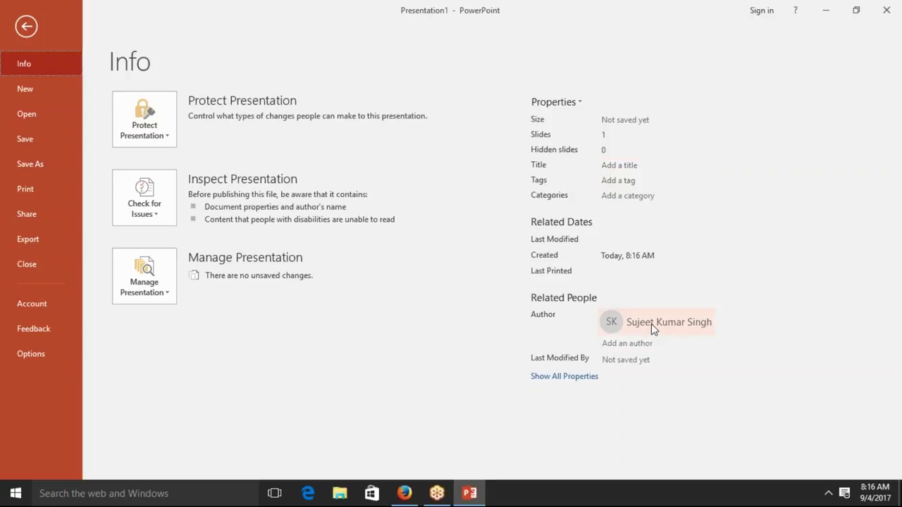
pyautogui.moveTo(654, 328)
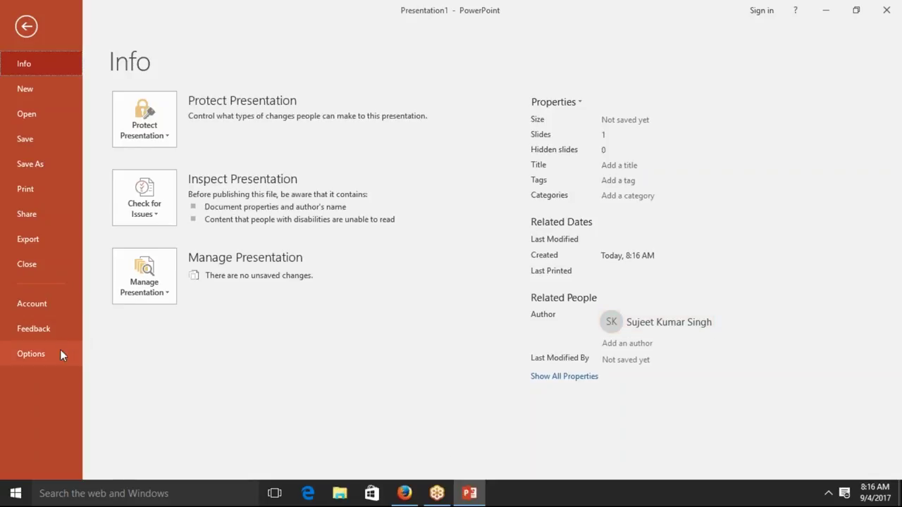
# Step: Inspect the User name field in PowerPoint Options and close the dialog without changes
pyautogui.press('Escape')
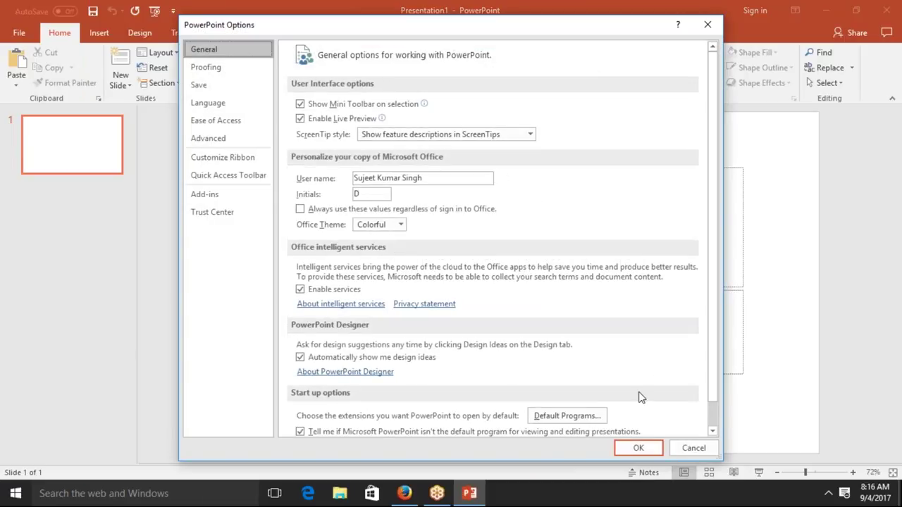
pyautogui.click(457, 180)
pyautogui.doubleClick(458, 181)
pyautogui.click(457, 182)
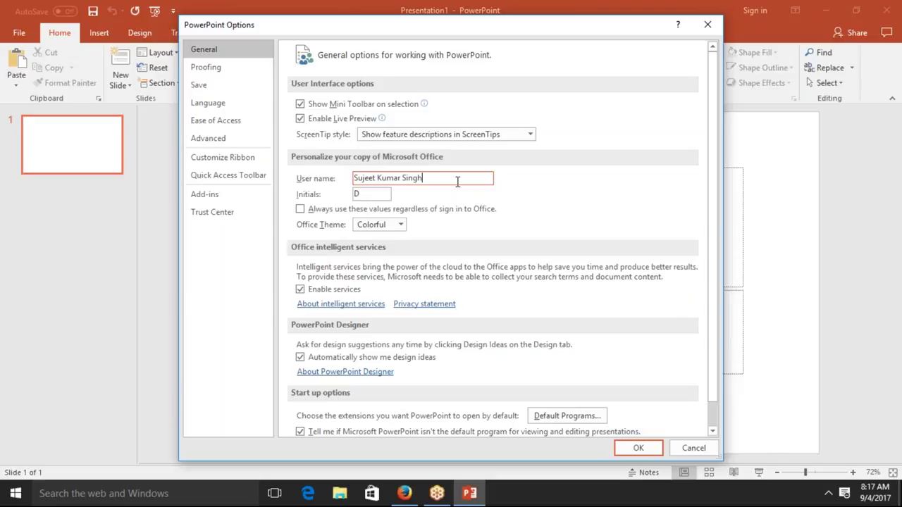
pyautogui.click(707, 26)
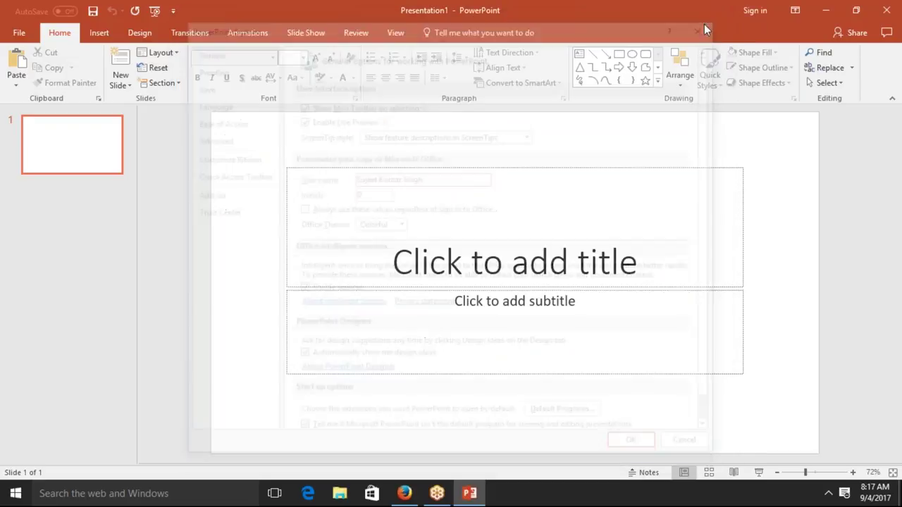
# Step: View the Protect Presentation choices on the Info page, then go to the New template gallery
pyautogui.click(27, 38)
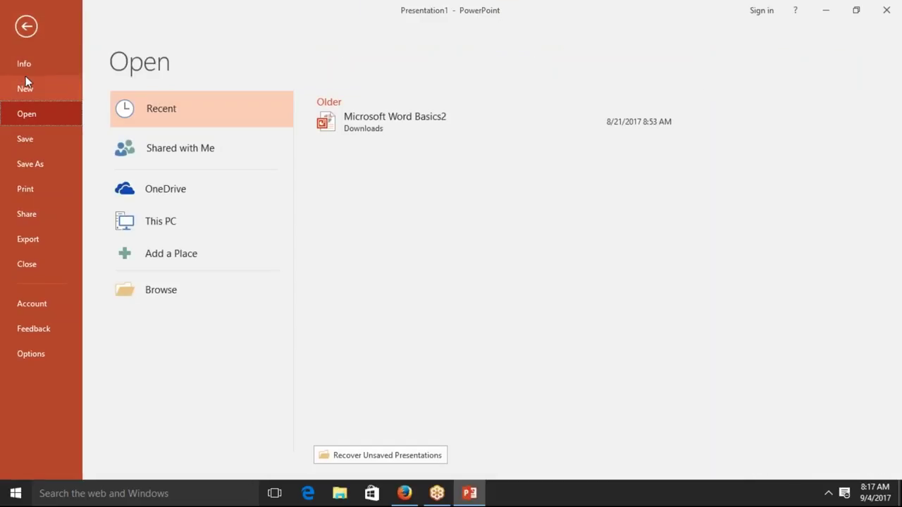
pyautogui.click(26, 79)
pyautogui.click(29, 65)
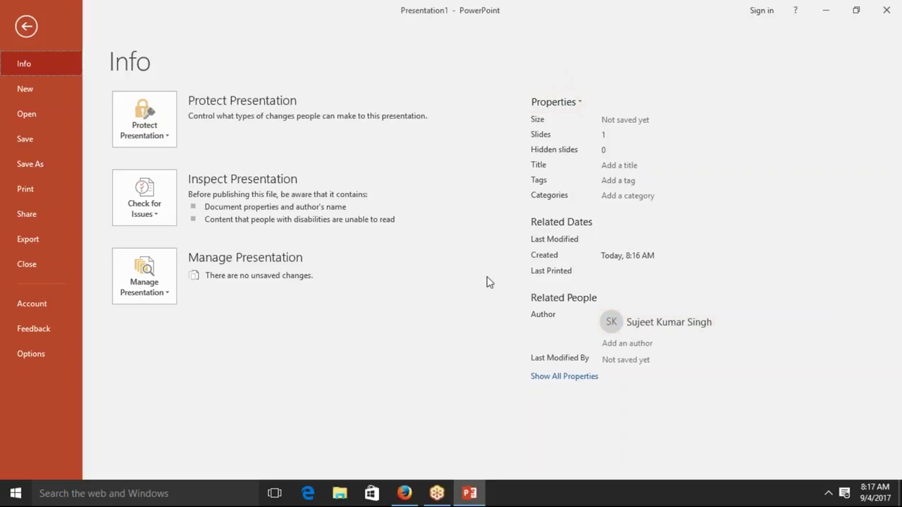
pyautogui.click(168, 140)
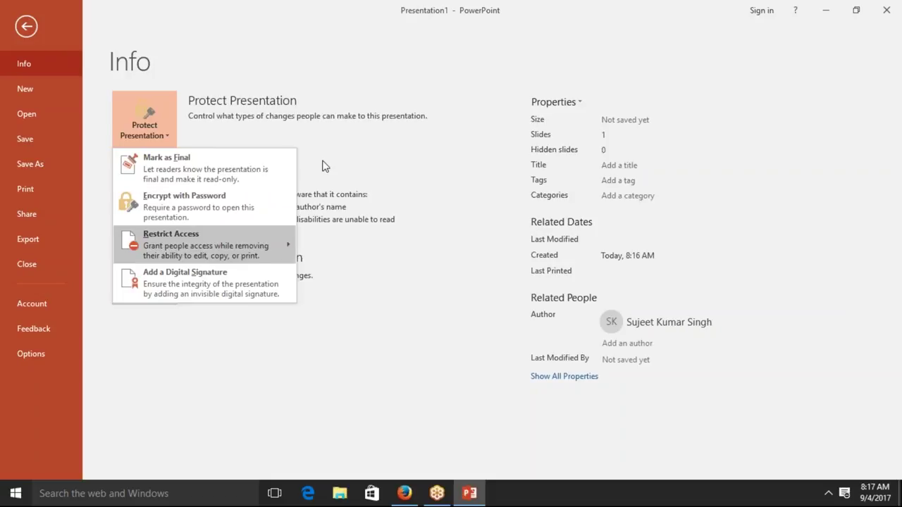
pyautogui.click(241, 397)
pyautogui.click(19, 91)
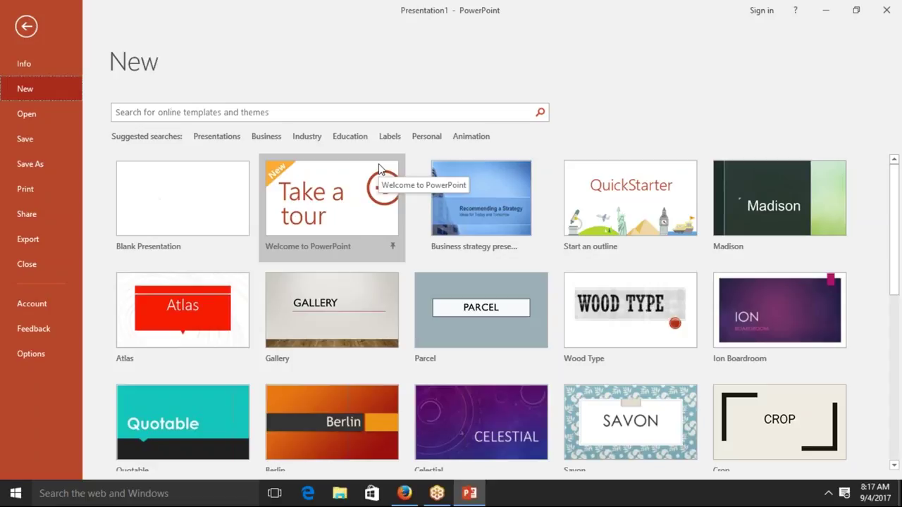
# Step: Look up Business templates, then switch to the Open page's recent presentations
pyautogui.click(267, 138)
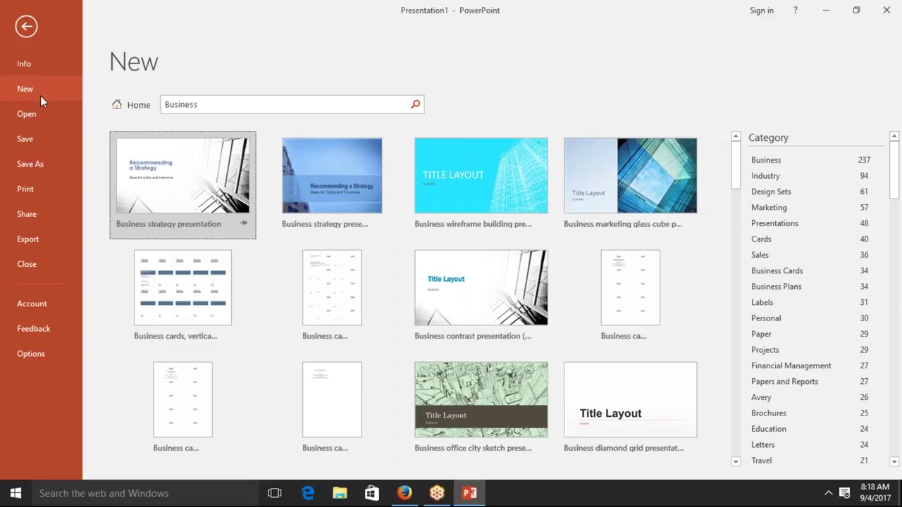
pyautogui.click(39, 114)
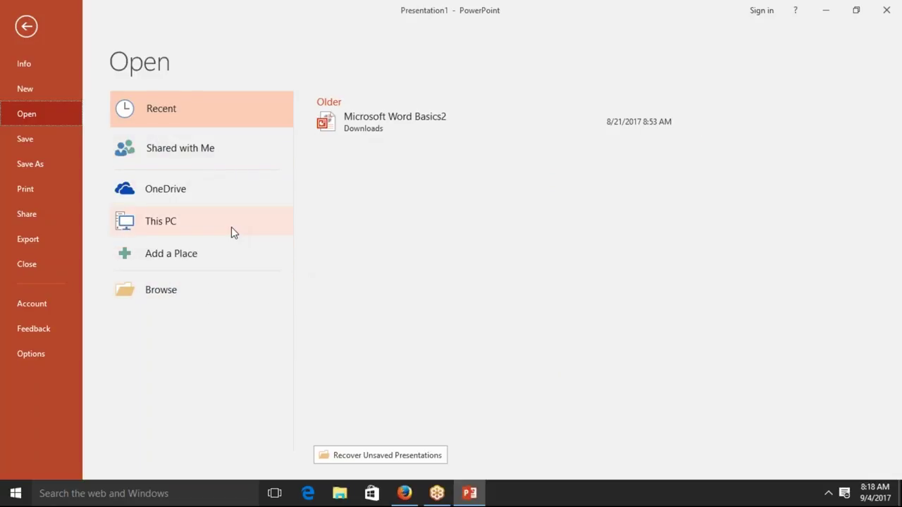
pyautogui.click(60, 138)
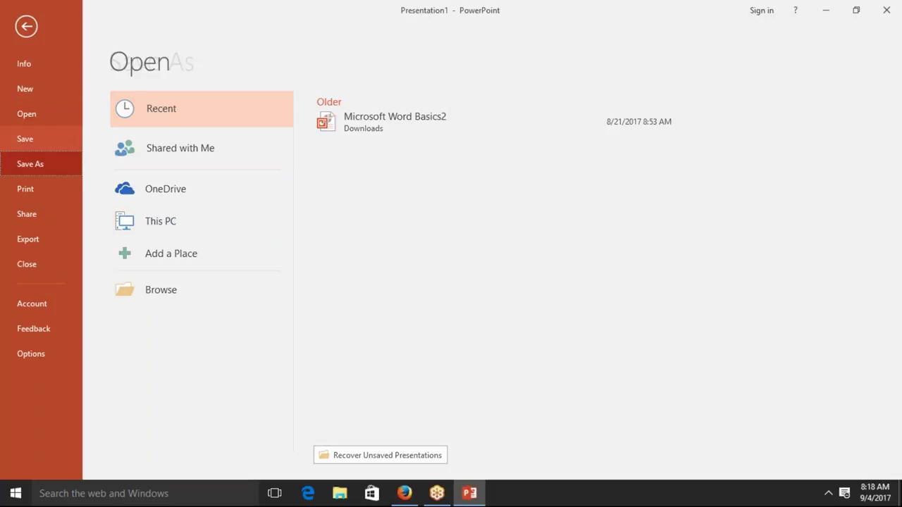
pyautogui.click(152, 263)
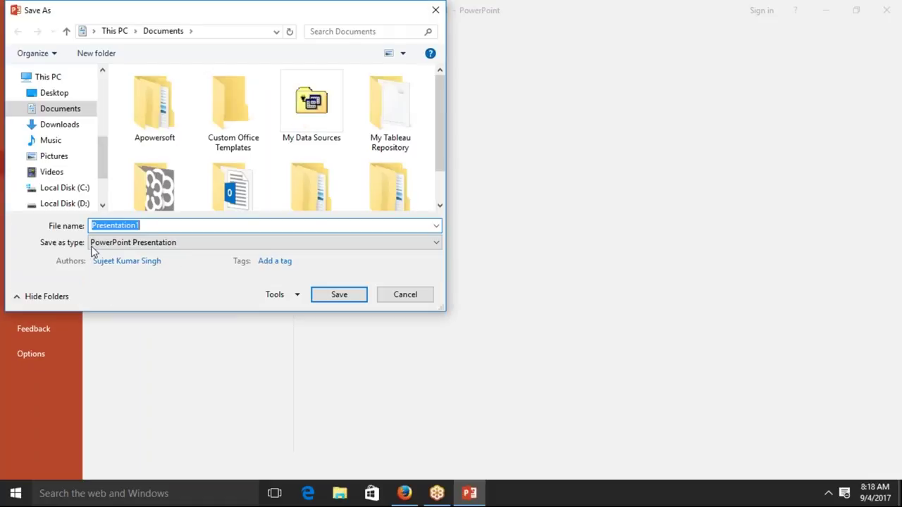
pyautogui.click(99, 247)
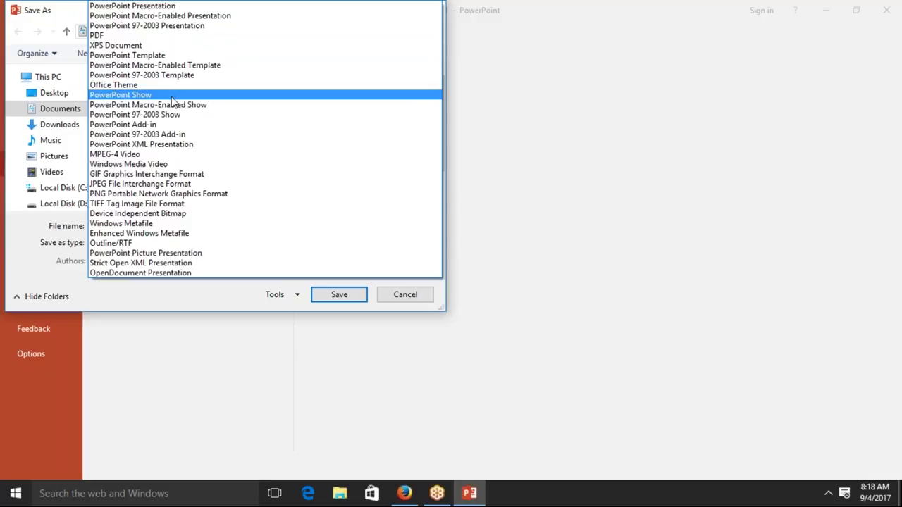
pyautogui.press('Escape')
pyautogui.press('Escape')
pyautogui.press('Escape')
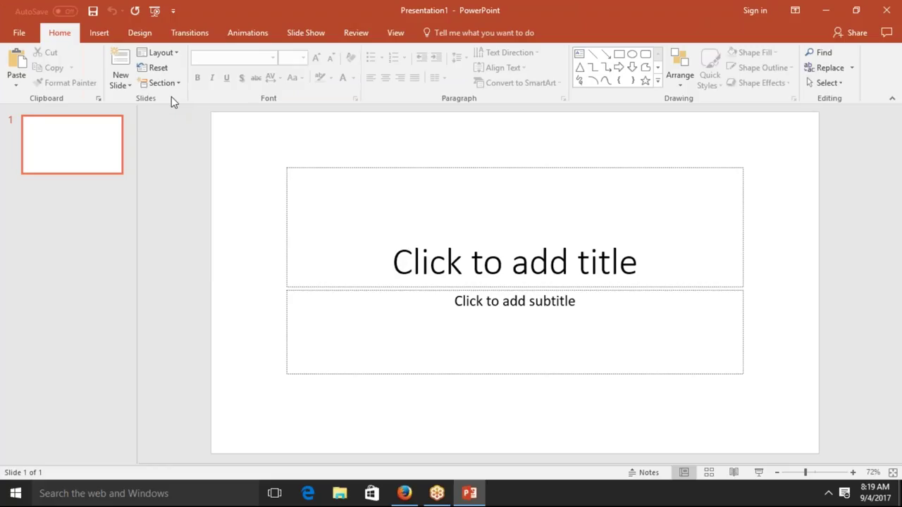
pyautogui.click(16, 34)
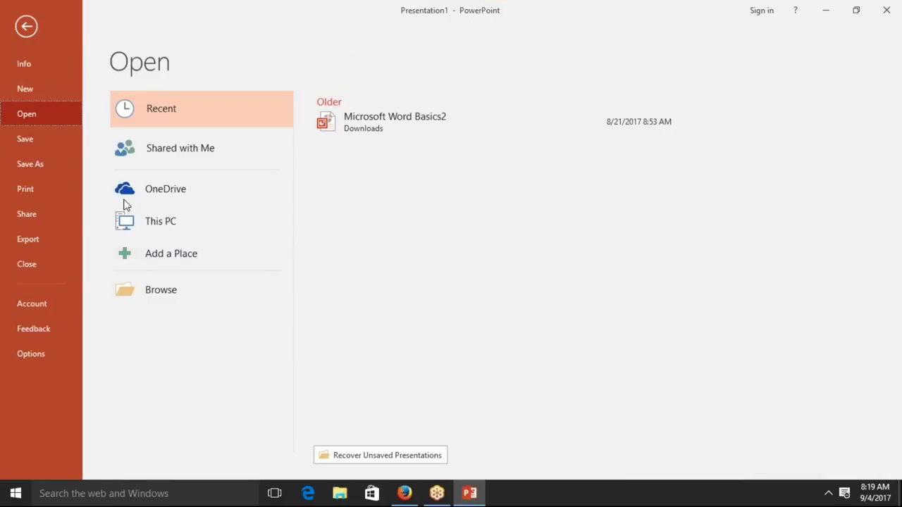
pyautogui.click(51, 92)
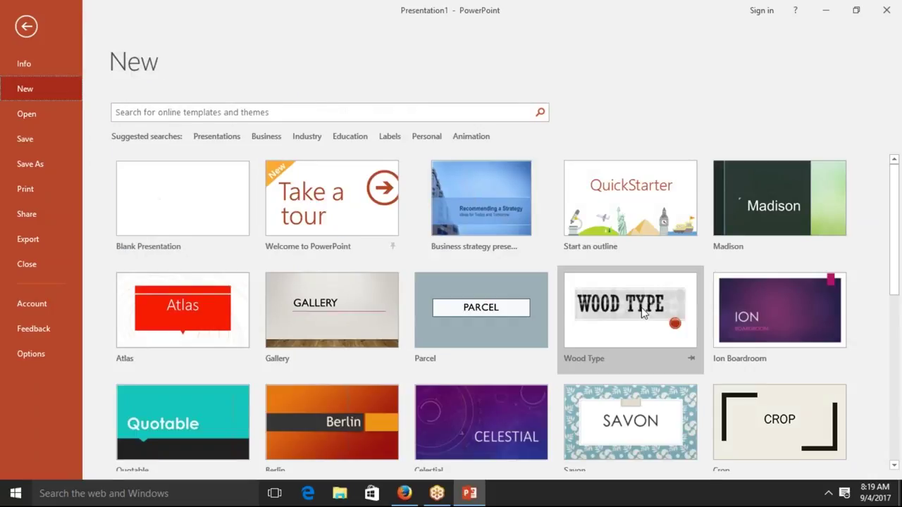
# Step: Search Education templates and create a presentation from Fall fun education (widescreen)
pyautogui.click(360, 140)
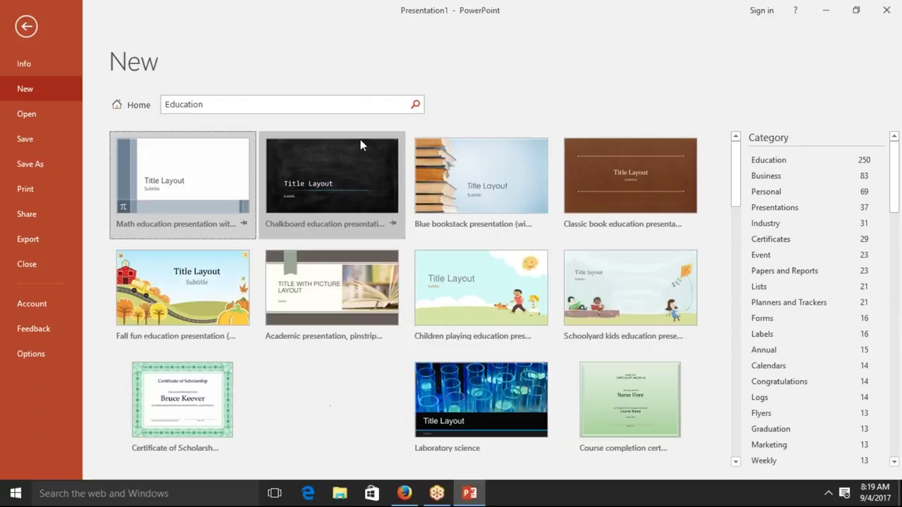
pyautogui.click(188, 301)
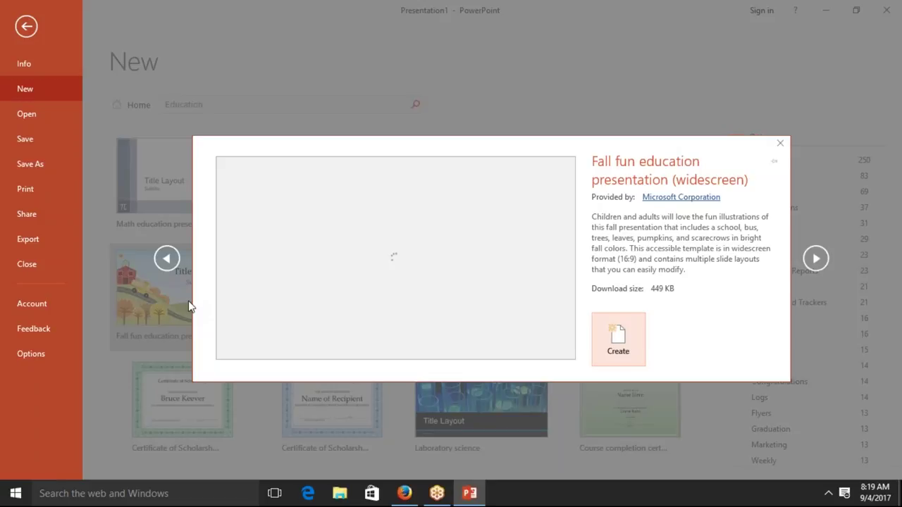
pyautogui.click(619, 347)
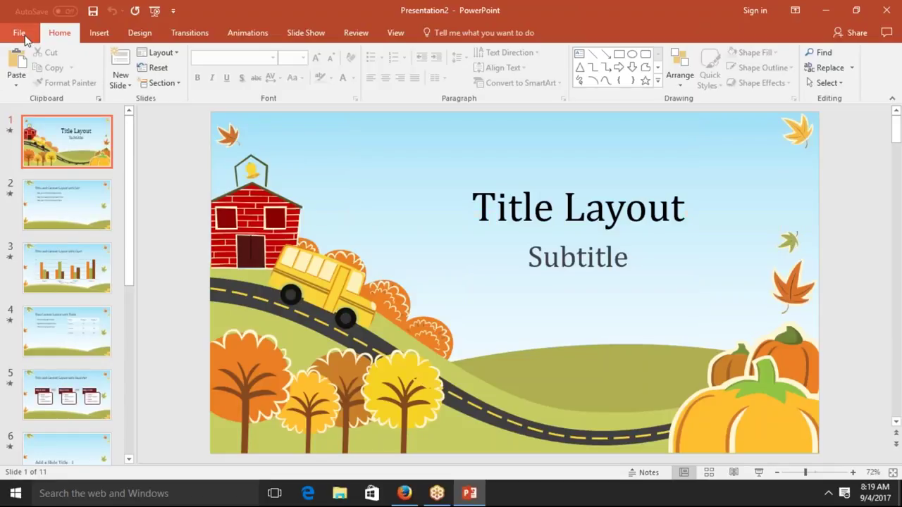
# Step: Start Save As and browse to the Desktop as the save location
pyautogui.click(24, 35)
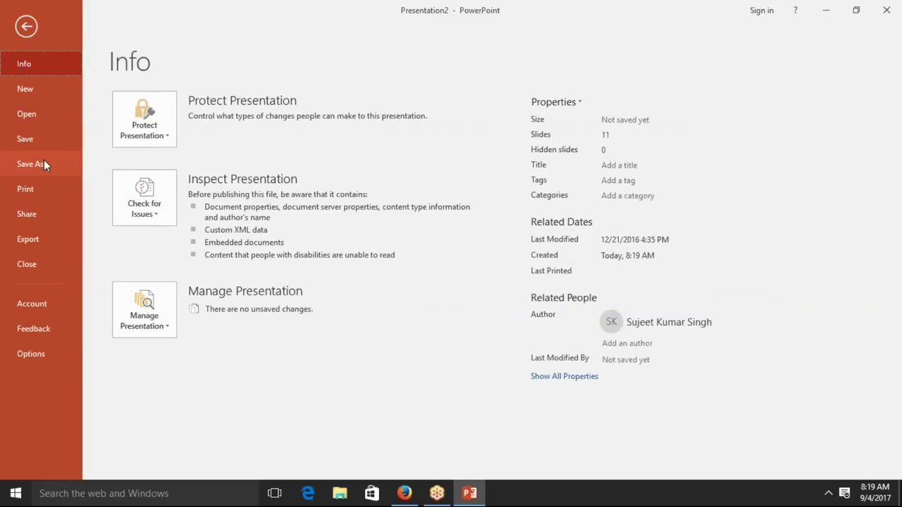
pyautogui.click(44, 160)
pyautogui.click(166, 266)
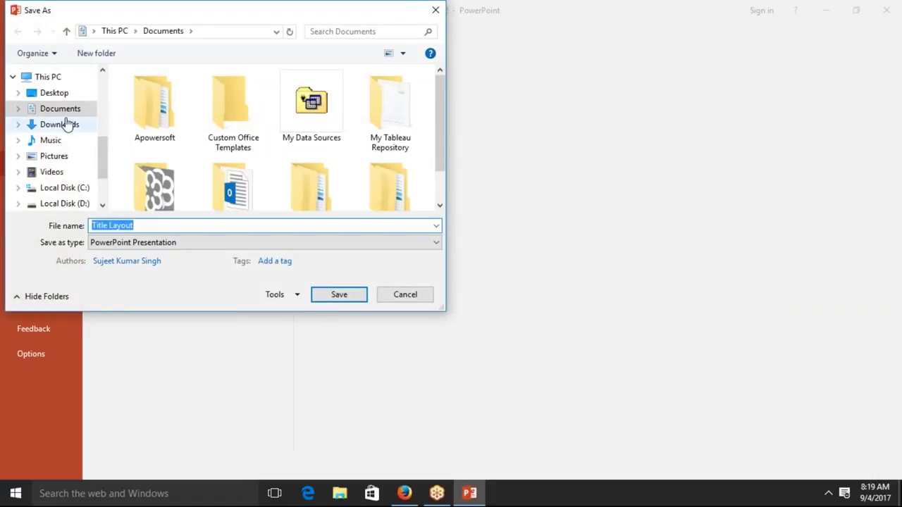
pyautogui.click(57, 92)
# Step: Replace the file name with 'Edu' and save the presentation
pyautogui.doubleClick(118, 226)
pyautogui.click(118, 225)
pyautogui.doubleClick(118, 225)
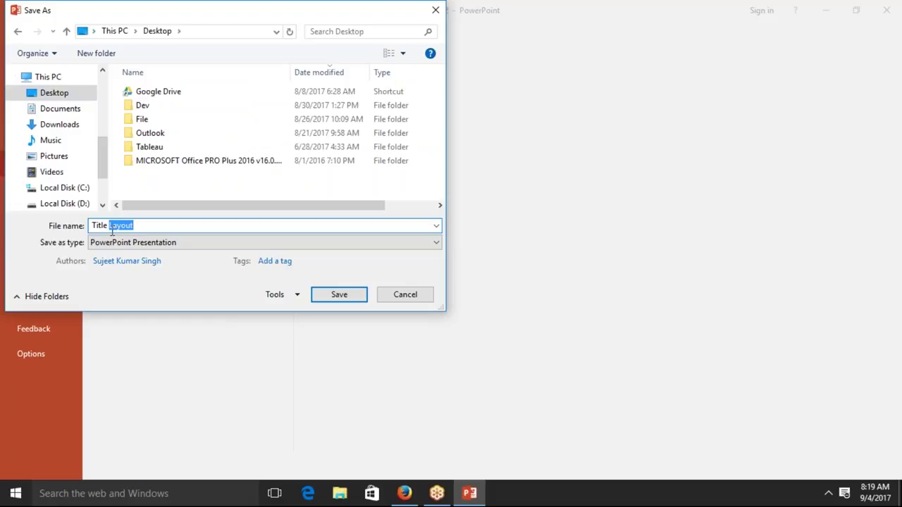
pyautogui.doubleClick(103, 225)
pyautogui.doubleClick(139, 226)
pyautogui.press('BackSpace')
pyautogui.press('BackSpace')
pyautogui.press('BackSpace')
pyautogui.press('BackSpace')
pyautogui.press('BackSpace')
pyautogui.press('BackSpace')
pyautogui.press('BackSpace')
pyautogui.write('Edu')
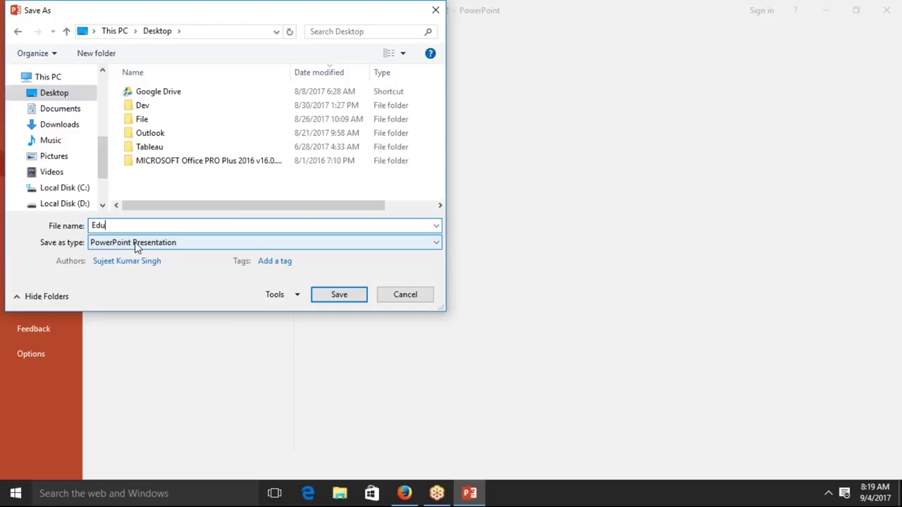
pyautogui.click(340, 297)
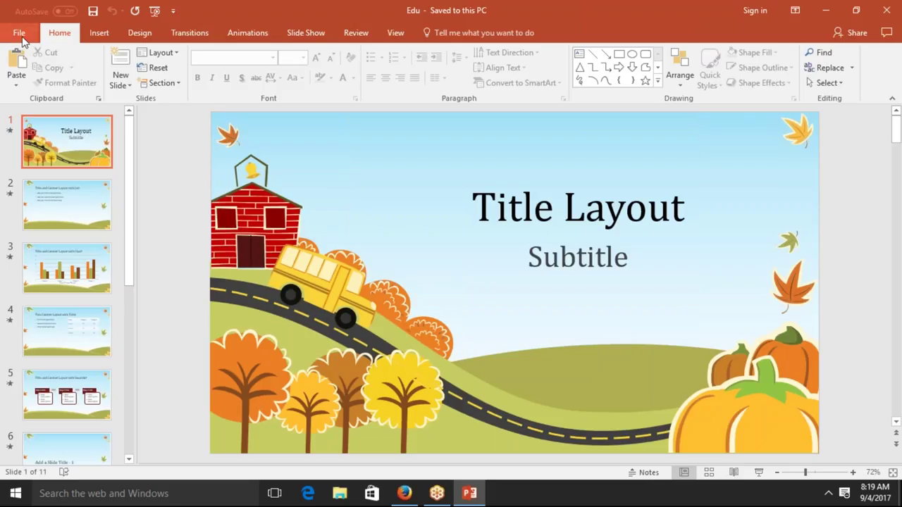
pyautogui.click(21, 34)
# Step: Save a PowerPoint Show copy of Edu to the Desktop, then close PowerPoint
pyautogui.click(57, 169)
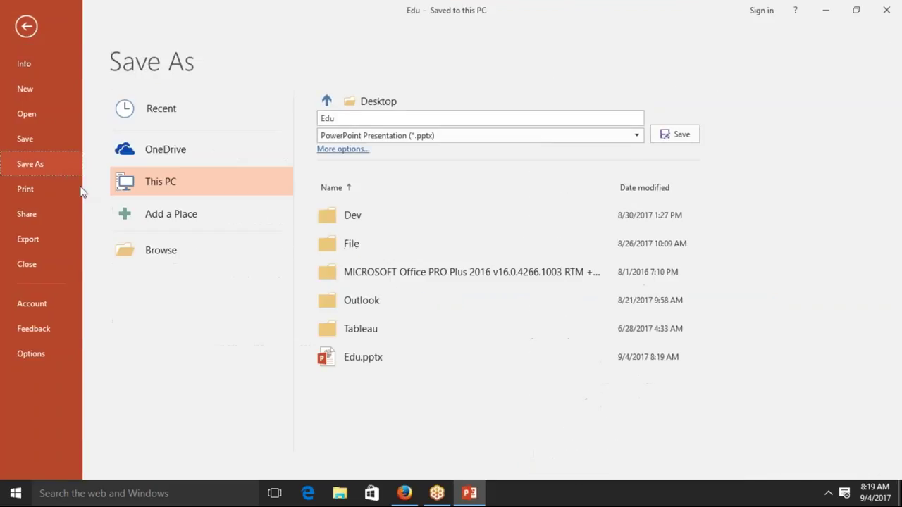
pyautogui.click(197, 265)
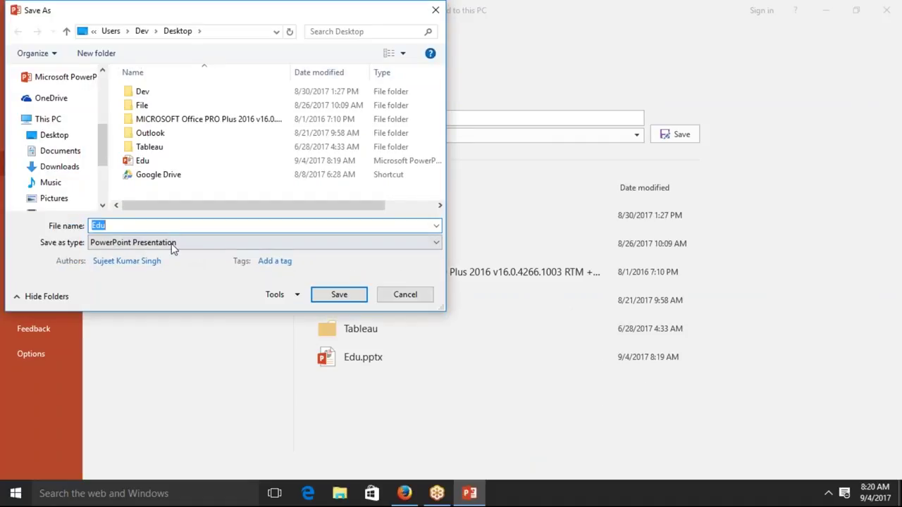
pyautogui.click(172, 244)
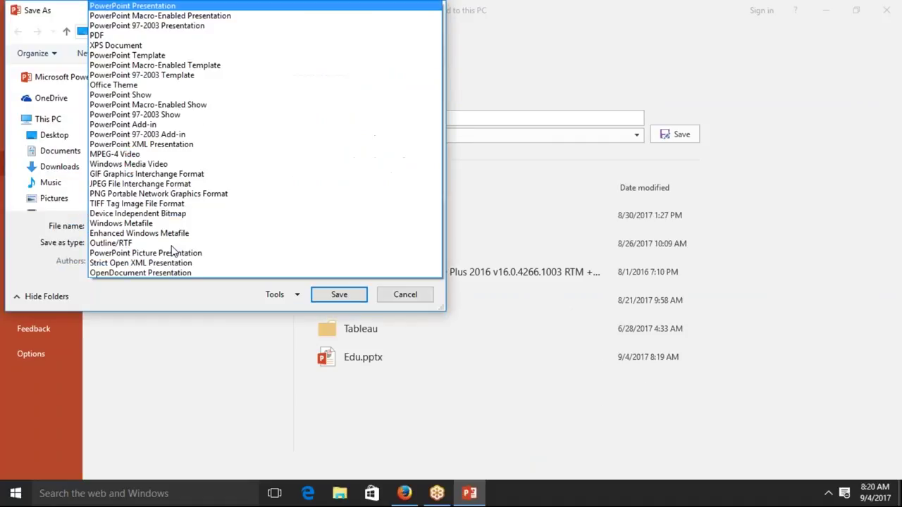
pyautogui.click(157, 95)
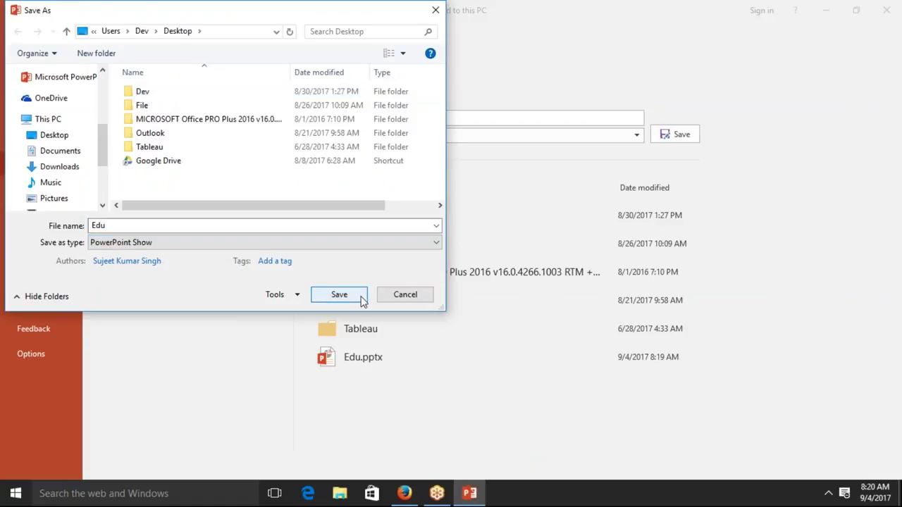
pyautogui.click(339, 294)
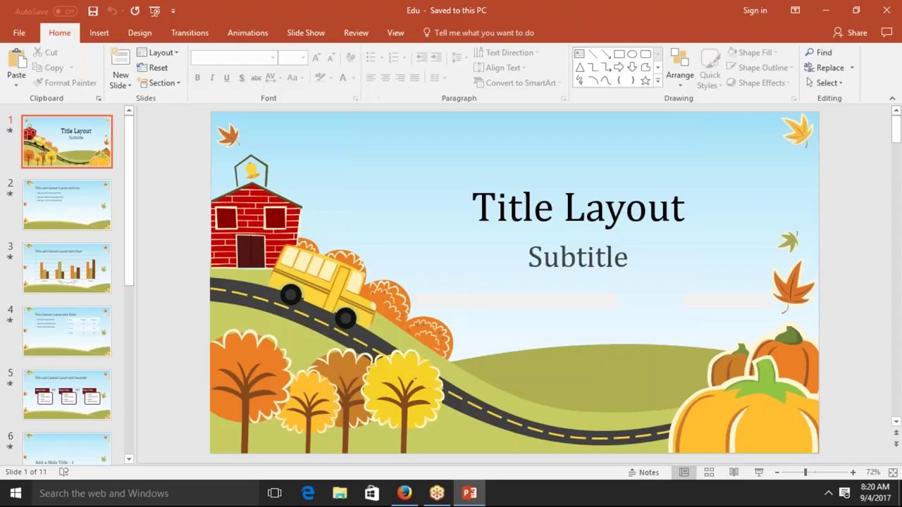
pyautogui.click(886, 10)
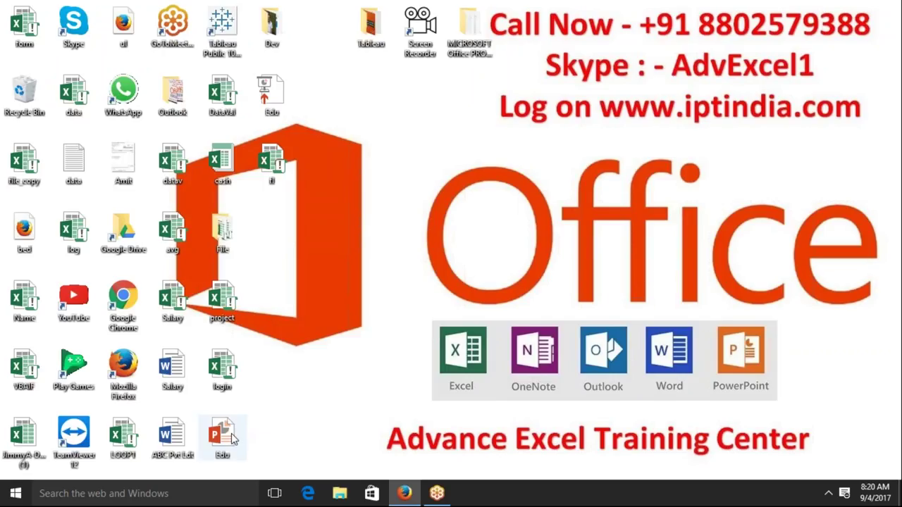
# Step: Reopen the Edu presentation from its desktop icon in PowerPoint at slide 1 of 11
pyautogui.click(287, 84)
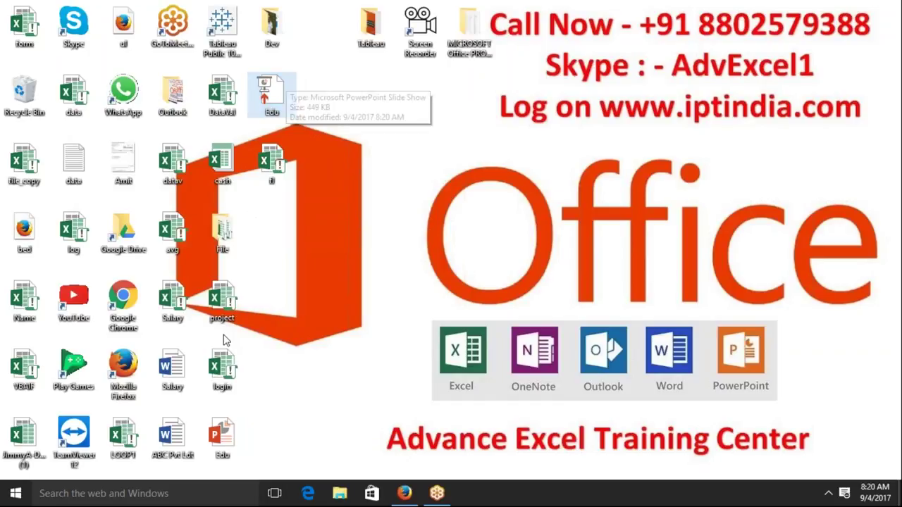
pyautogui.doubleClick(222, 435)
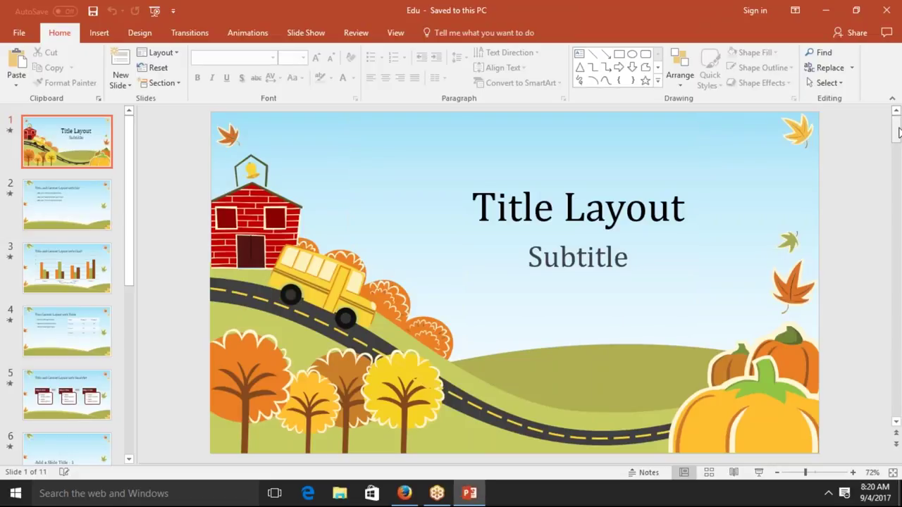
# Step: Start the Edu slide show from the first slide
pyautogui.moveTo(898, 134)
pyautogui.mouseDown()
pyautogui.moveTo(898, 186)
pyautogui.moveTo(897, 130)
pyautogui.mouseUp()
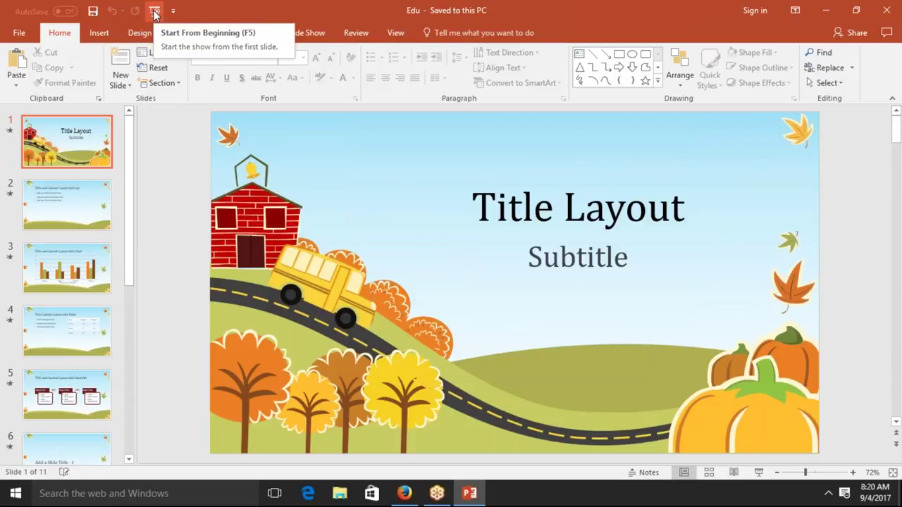
pyautogui.click(300, 36)
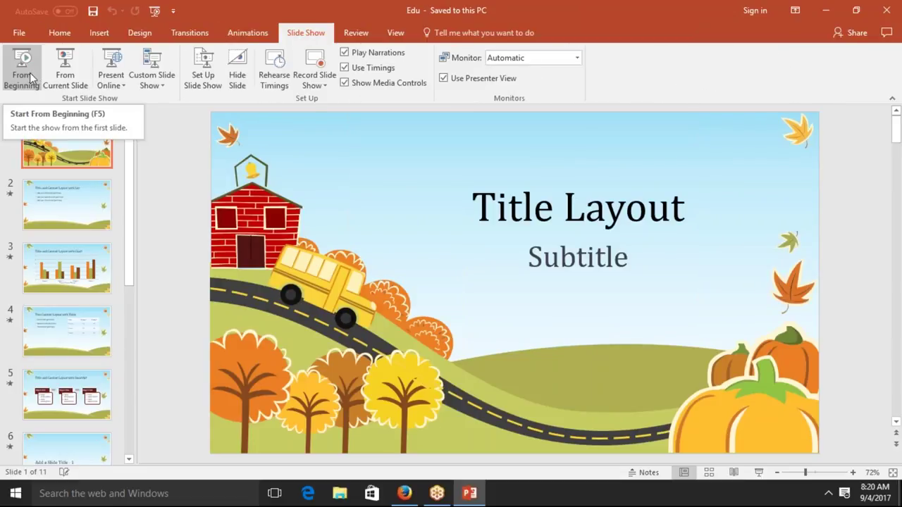
pyautogui.click(31, 76)
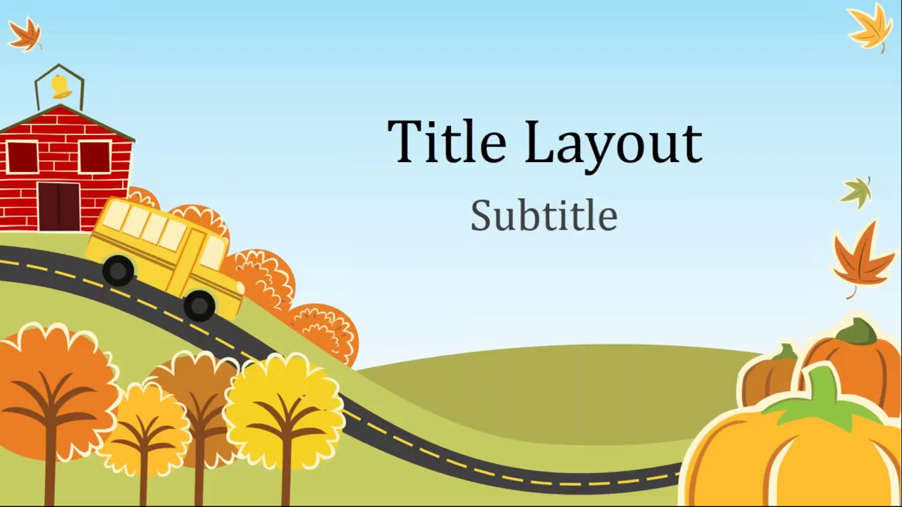
# Step: Advance through every slide until the end-of-show screen appears
pyautogui.press('Right')
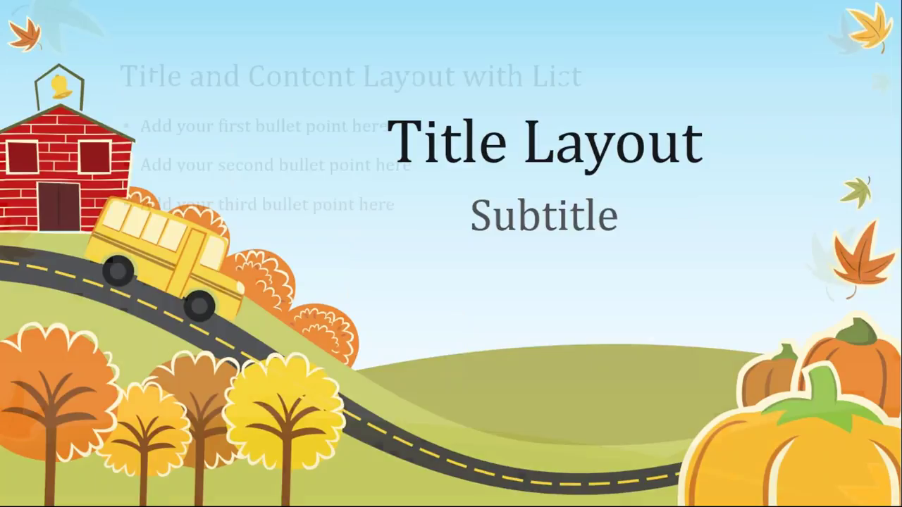
pyautogui.press('Right')
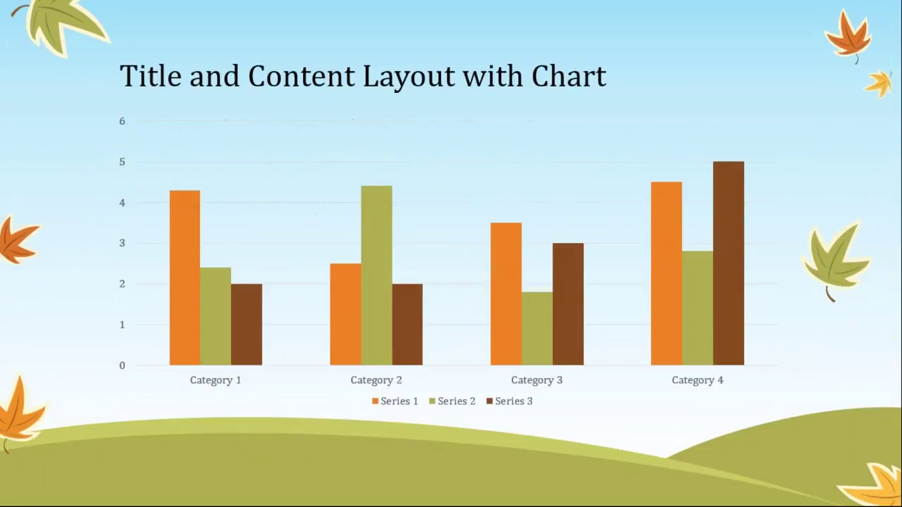
pyautogui.press('Right')
pyautogui.press('Right')
pyautogui.press('Right')
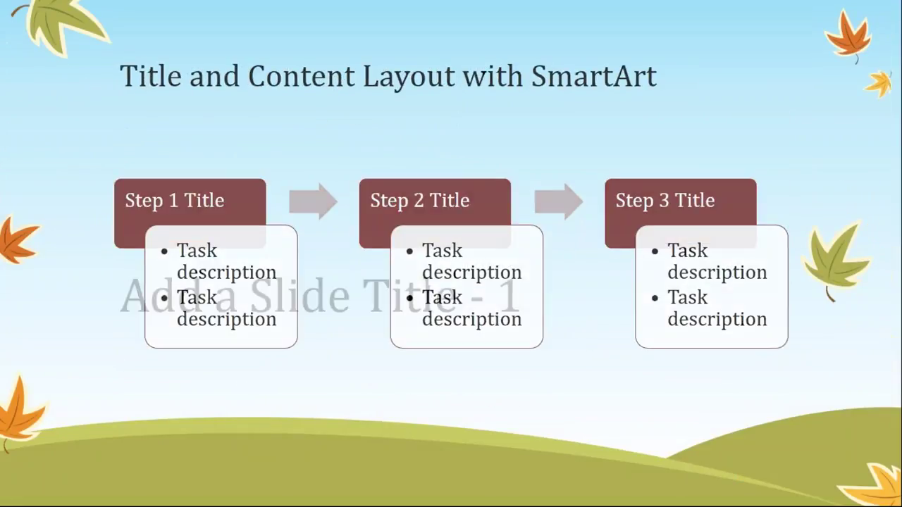
pyautogui.press('Right')
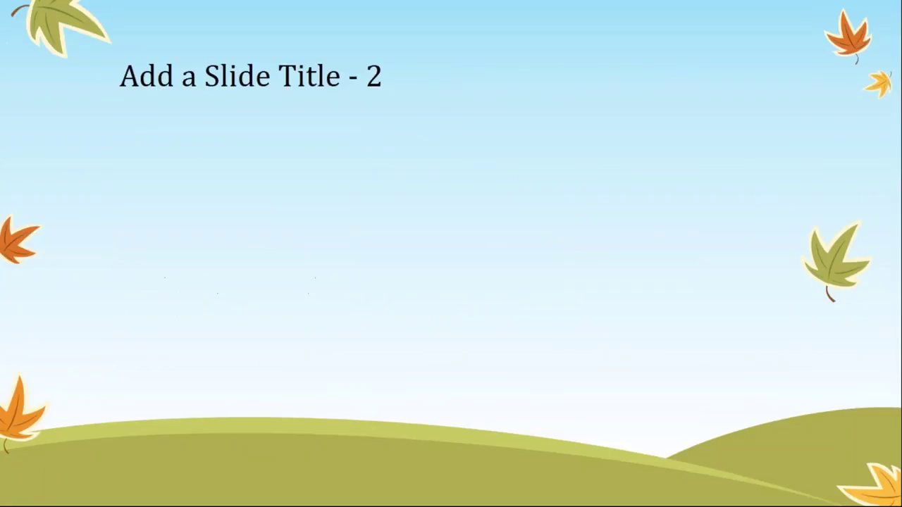
pyautogui.press('Right')
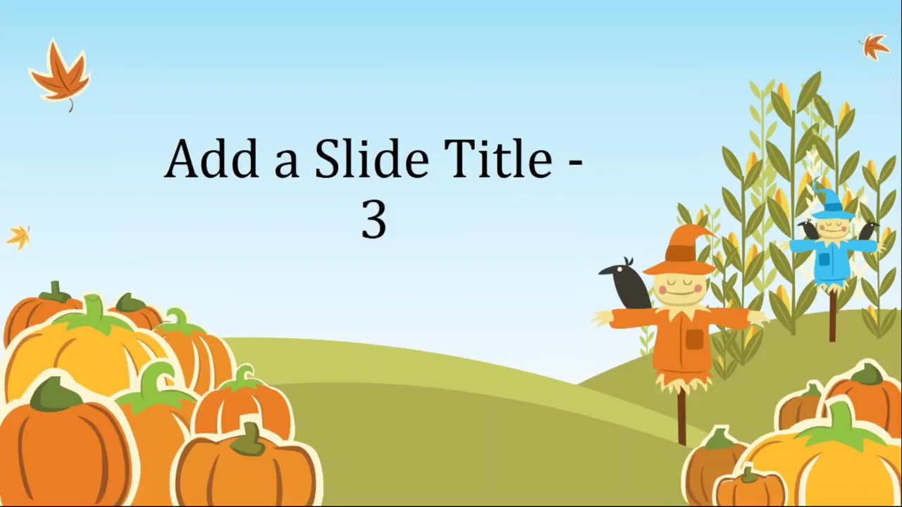
pyautogui.press('Right')
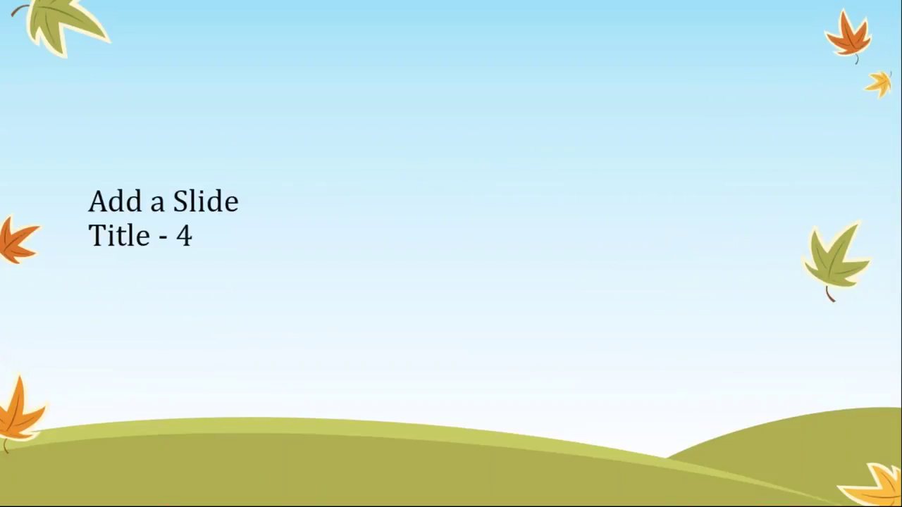
pyautogui.press('Right')
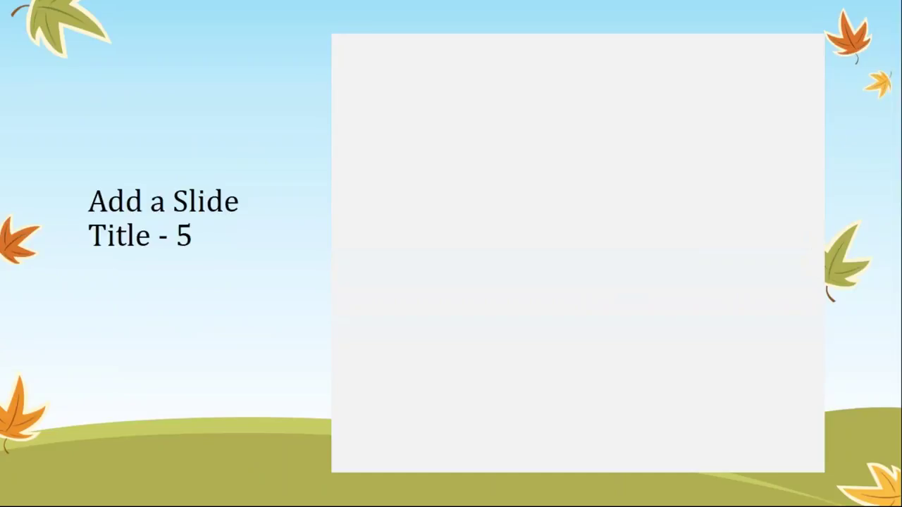
pyautogui.press('Right')
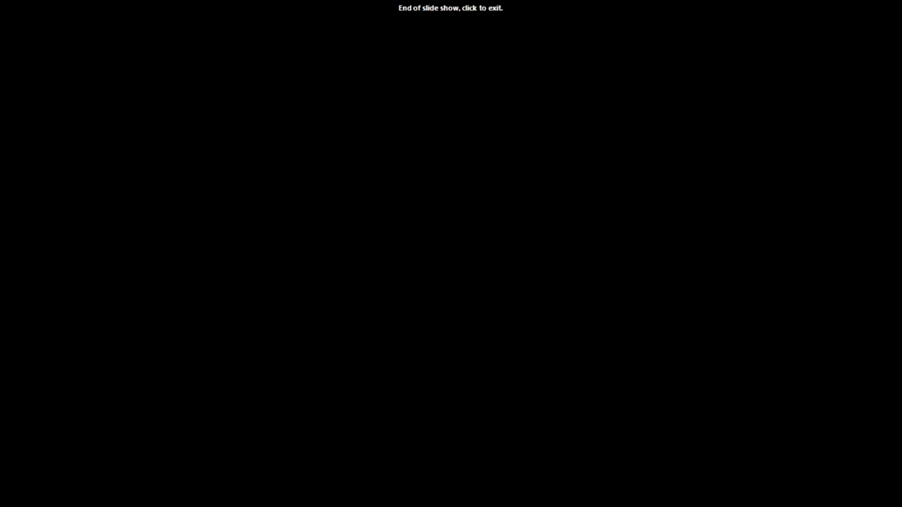
pyautogui.press('Right')
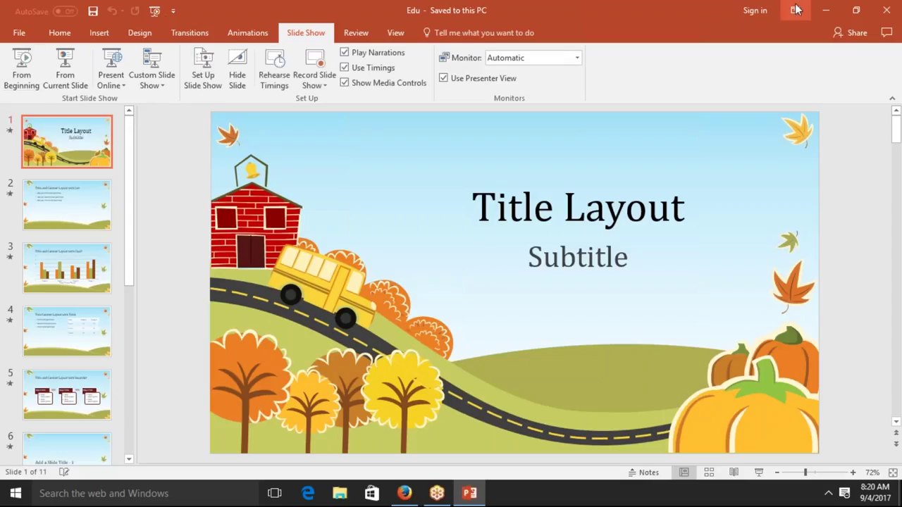
# Step: Close PowerPoint, then select the Edu presentation and Edu show files on the desktop
pyautogui.click(886, 10)
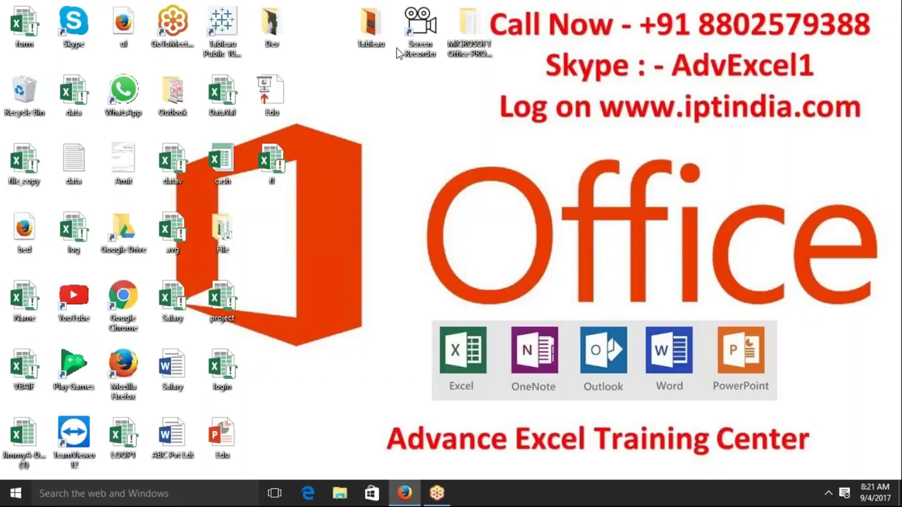
pyautogui.doubleClick(271, 91)
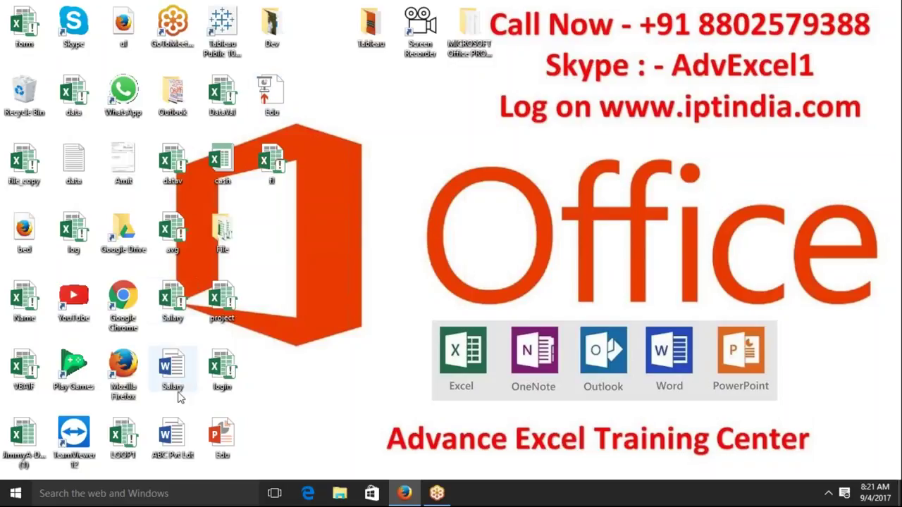
pyautogui.click(231, 438)
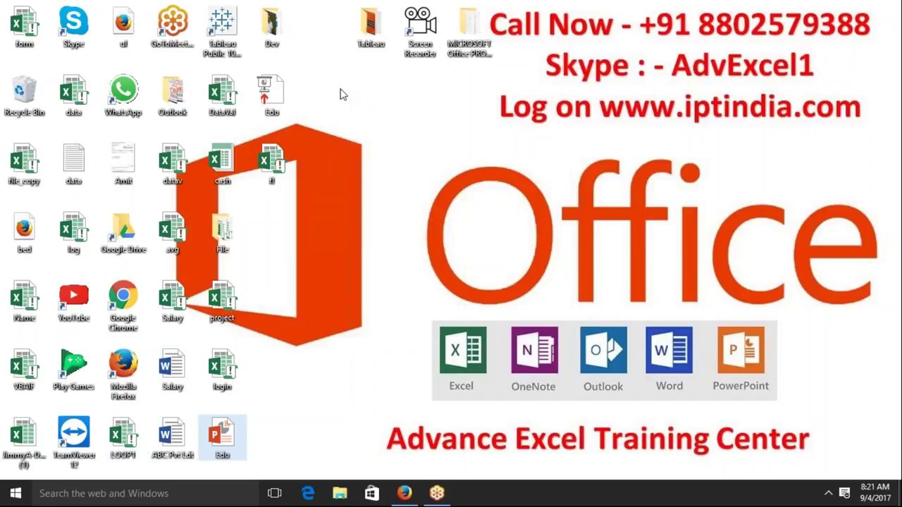
pyautogui.click(295, 97)
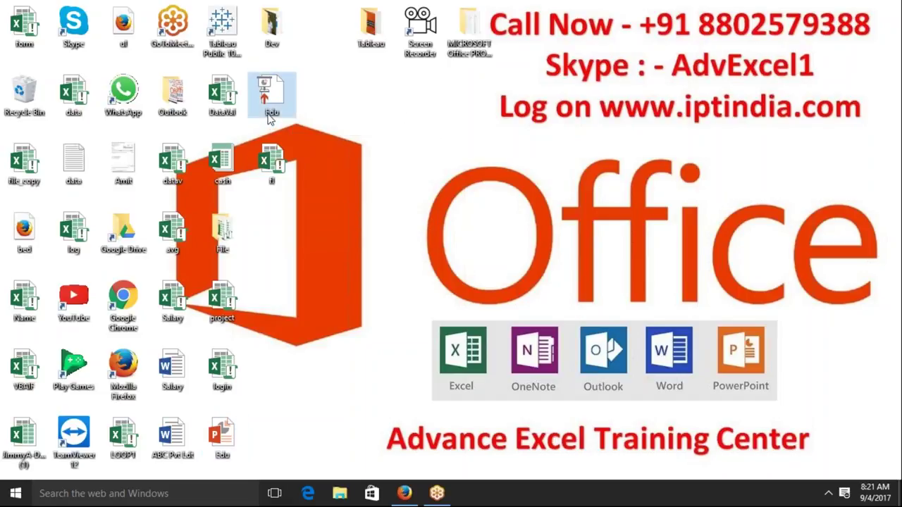
# Step: Briefly play the Edu .ppsx show, end it, then open Edu.pptx for editing
pyautogui.doubleClick(271, 118)
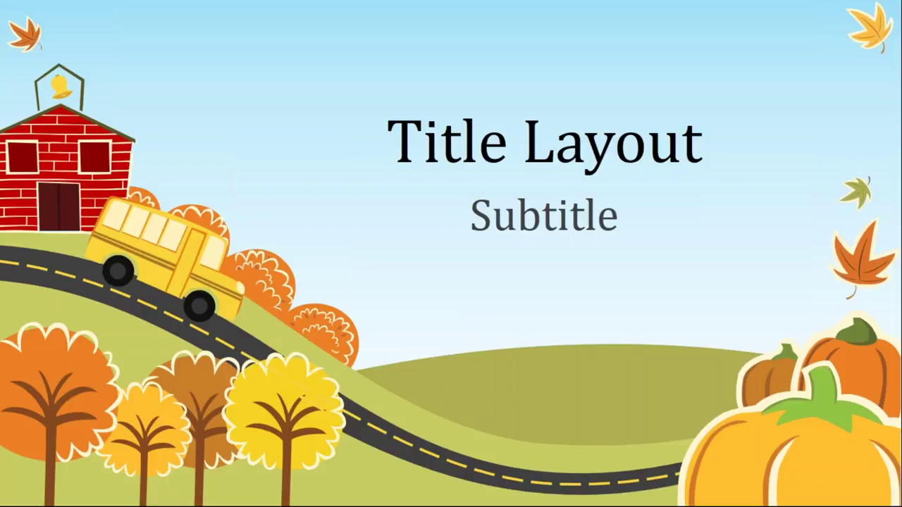
pyautogui.press('Escape')
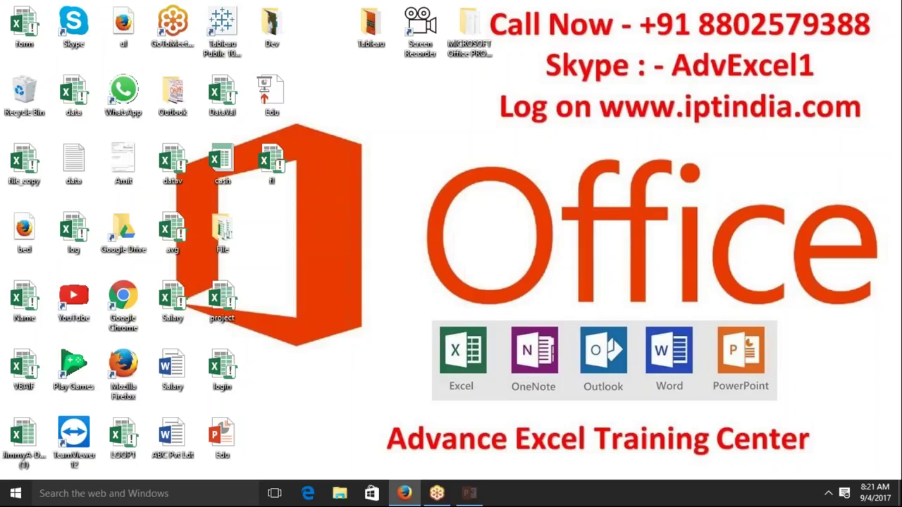
pyautogui.doubleClick(237, 430)
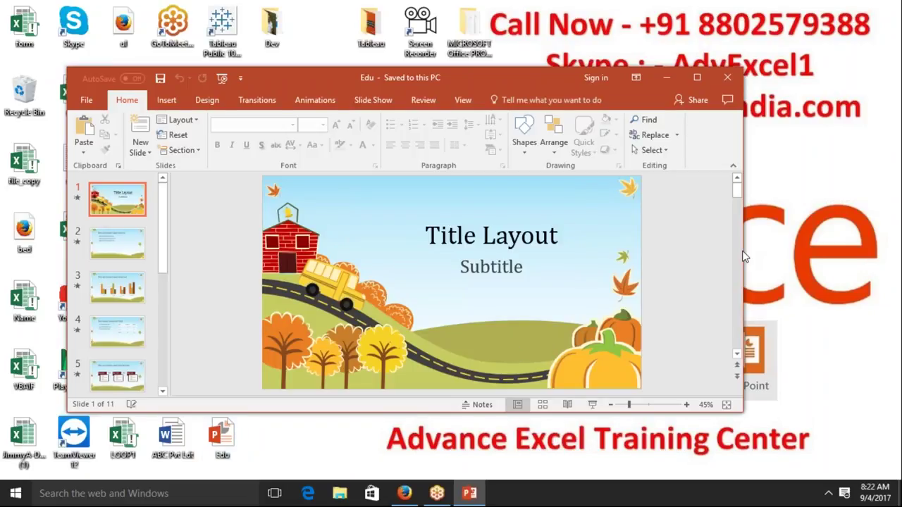
# Step: Maximize the Edu window, view the Save As page, then close PowerPoint
pyautogui.click(695, 81)
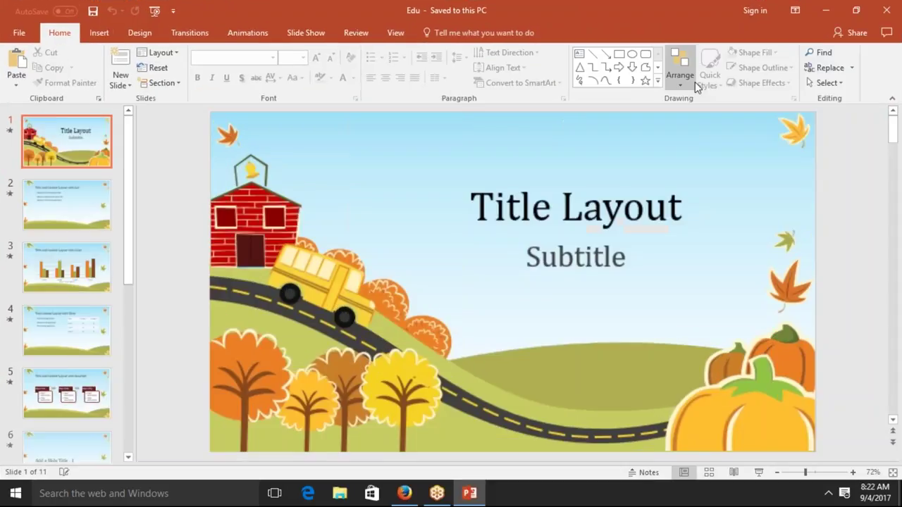
pyautogui.click(693, 82)
pyautogui.click(23, 35)
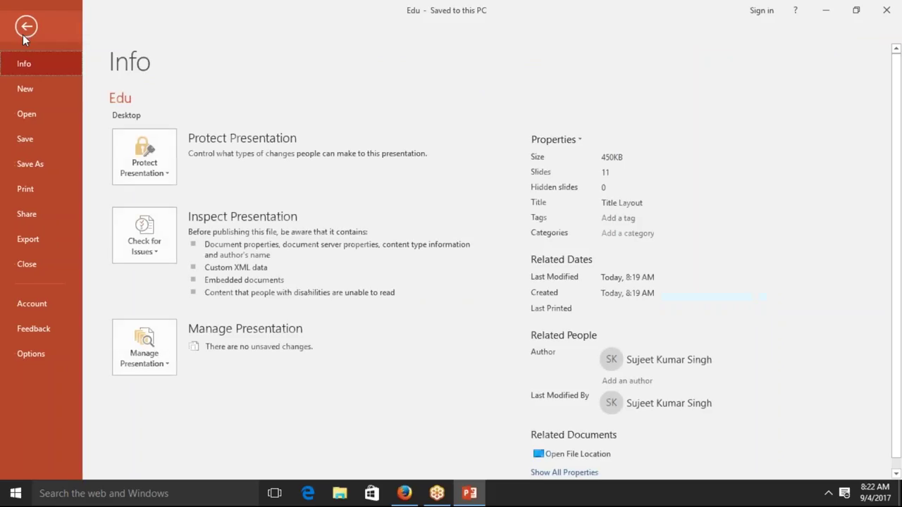
pyautogui.click(42, 164)
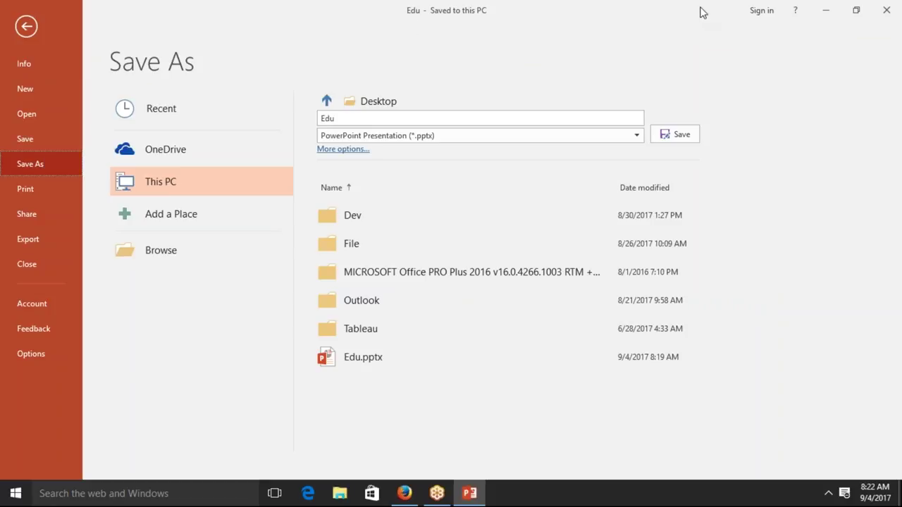
pyautogui.click(884, 13)
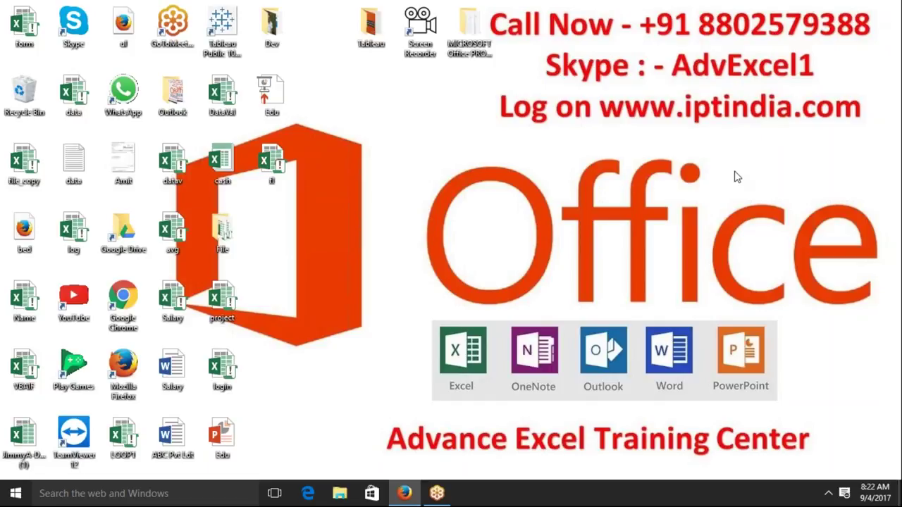
# Step: Reopen Edu.pptx, browse slides 2 through 6, then close PowerPoint
pyautogui.click(238, 438)
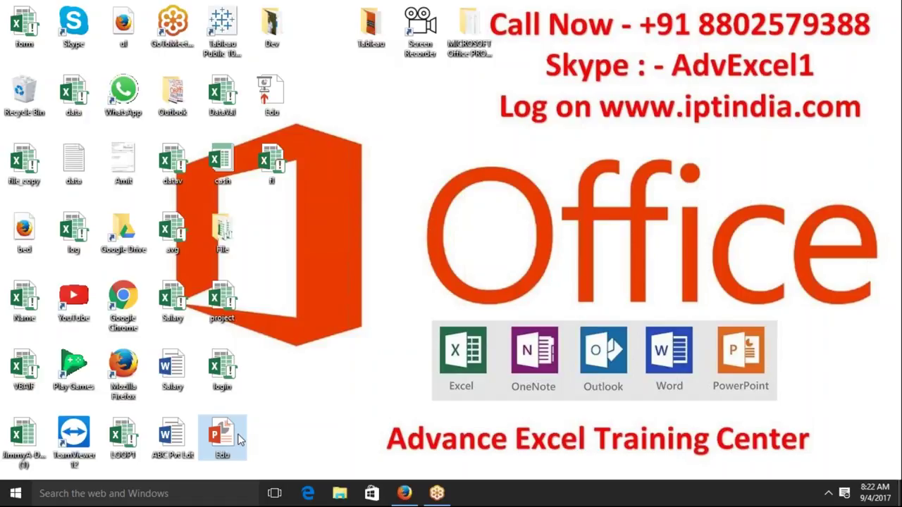
pyautogui.doubleClick(238, 438)
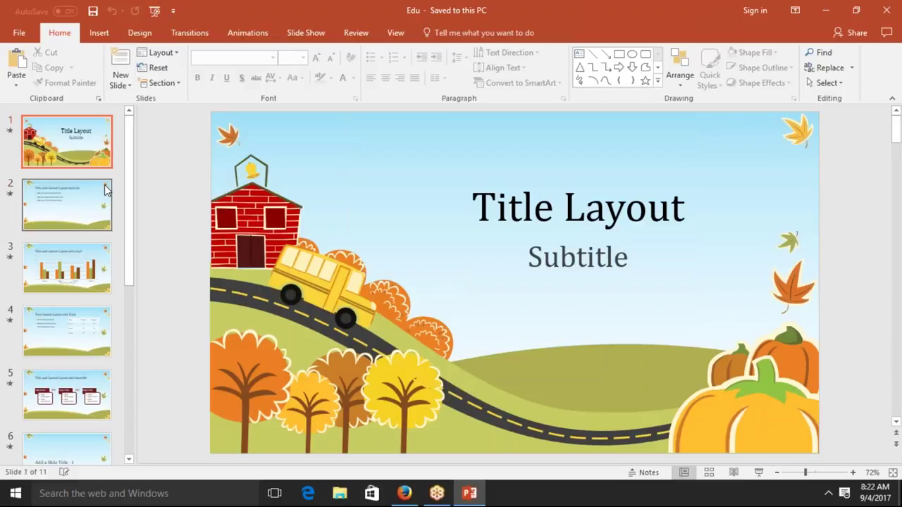
pyautogui.click(102, 224)
pyautogui.click(102, 272)
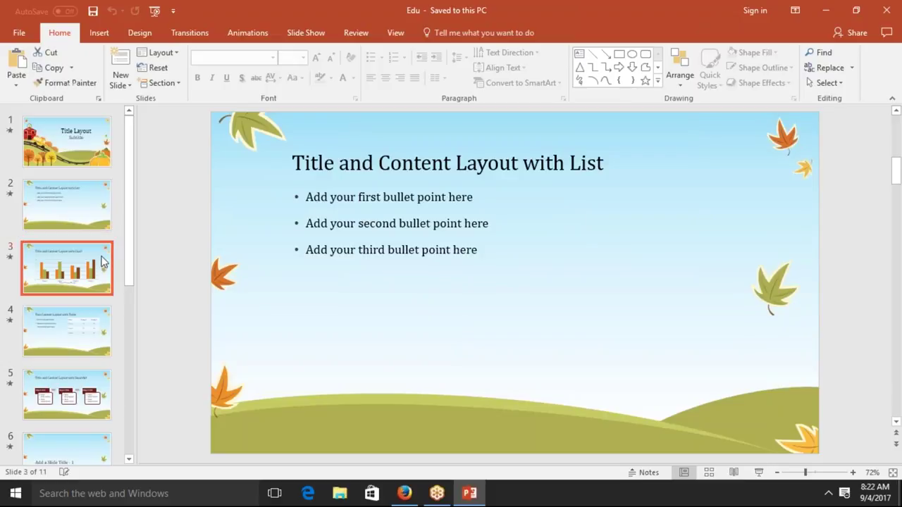
pyautogui.click(102, 337)
pyautogui.click(95, 406)
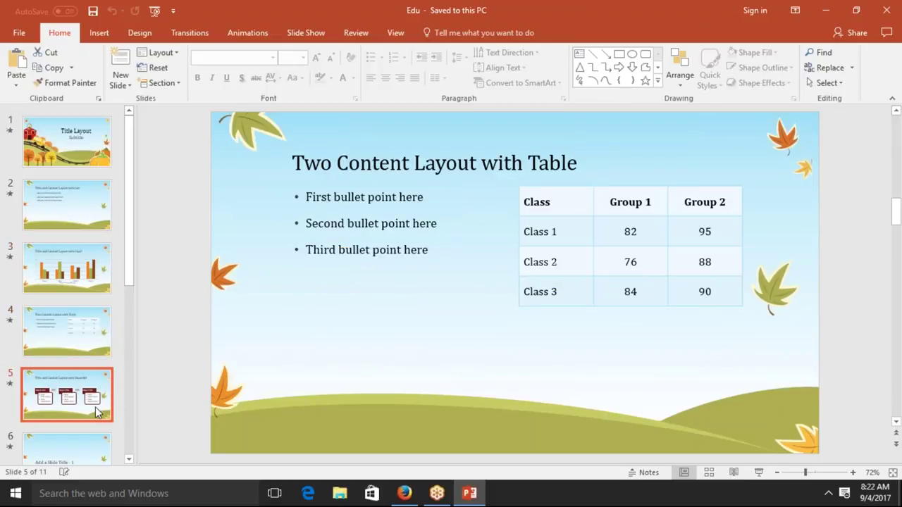
pyautogui.click(93, 438)
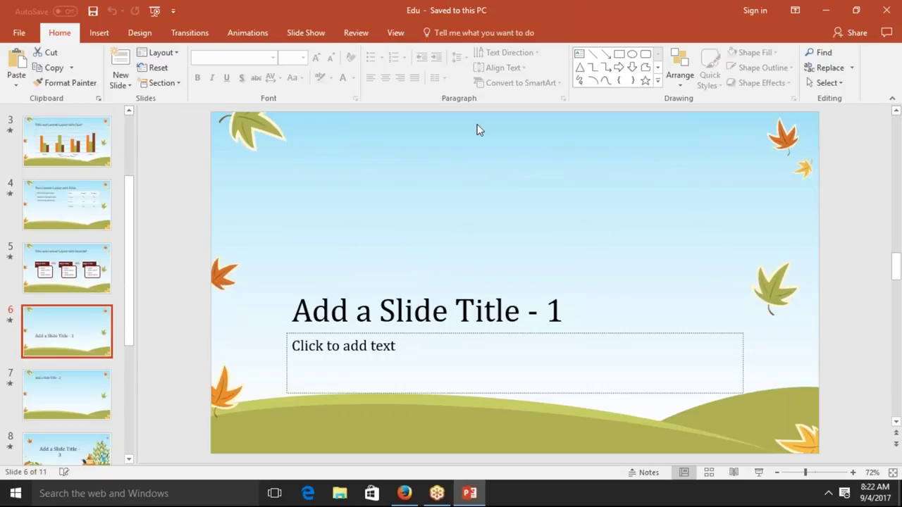
pyautogui.click(885, 9)
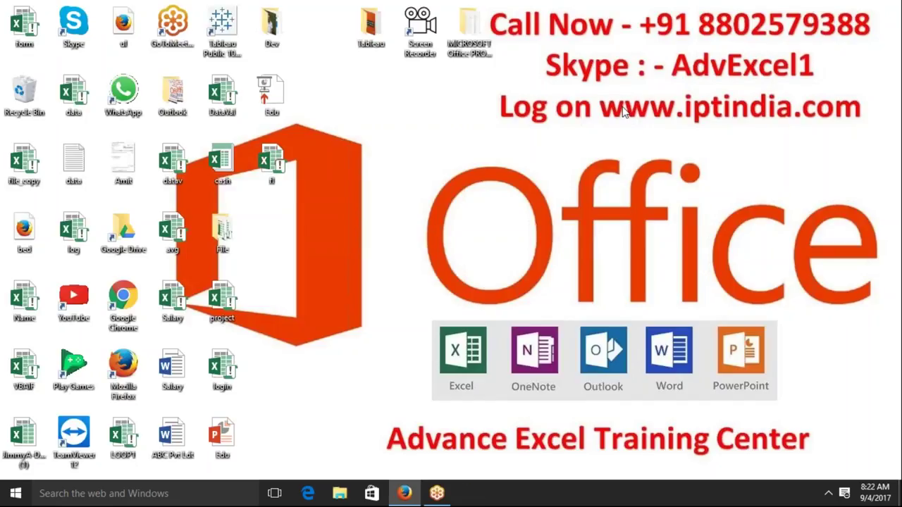
# Step: Launch the Edu show from the desktop and advance two slides to the chart slide
pyautogui.doubleClick(273, 100)
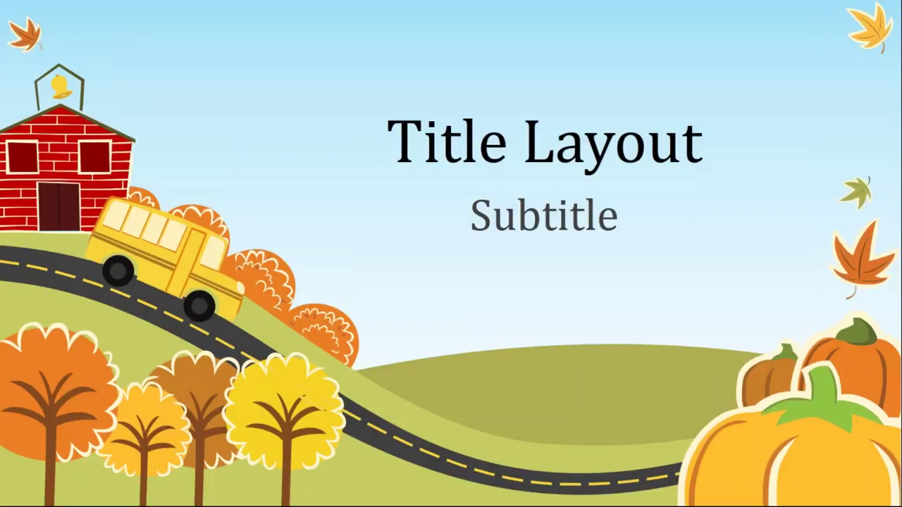
pyautogui.press('Right')
pyautogui.press('Right')
pyautogui.press('Right')
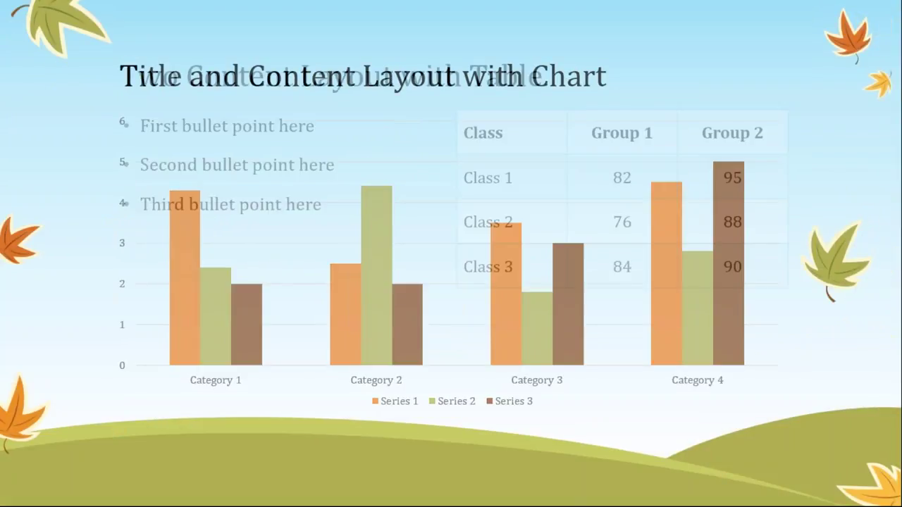
pyautogui.press('Right')
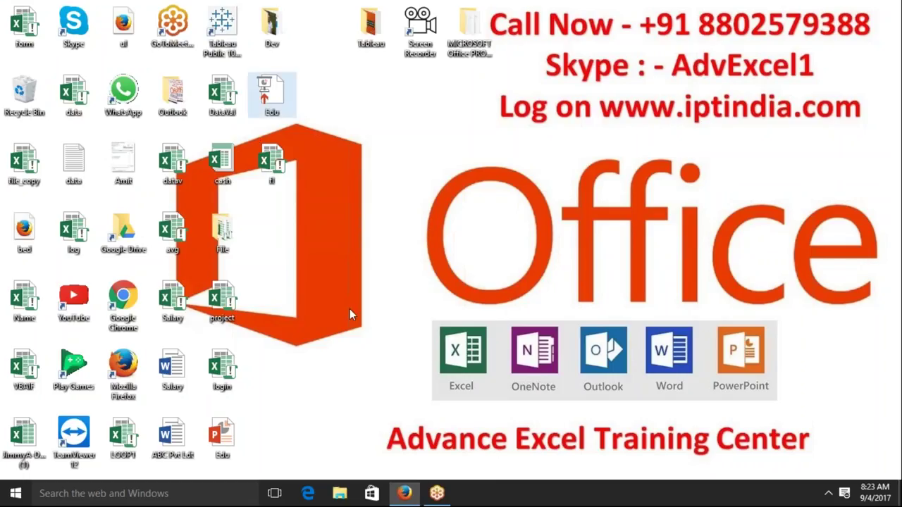
# Step: Open the Edu presentation from the desktop and maximize the PowerPoint window
pyautogui.click(4, 491)
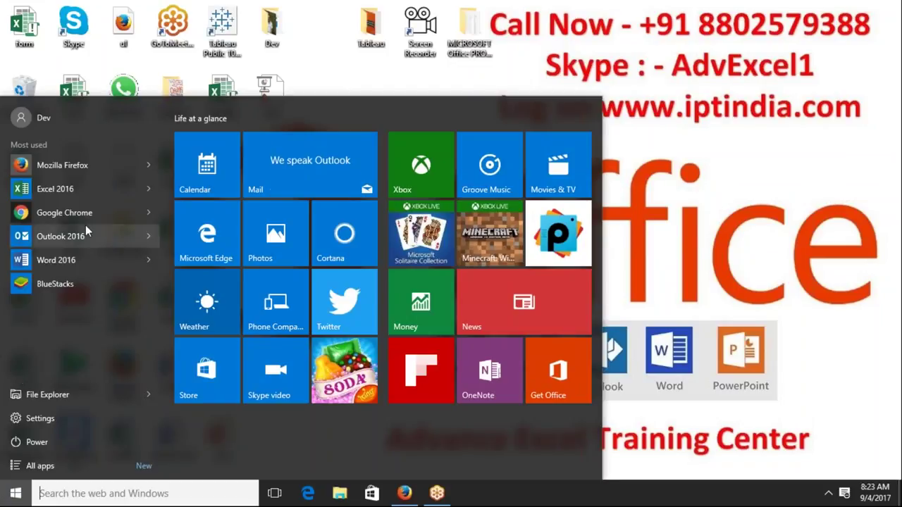
pyautogui.click(658, 179)
pyautogui.doubleClick(222, 435)
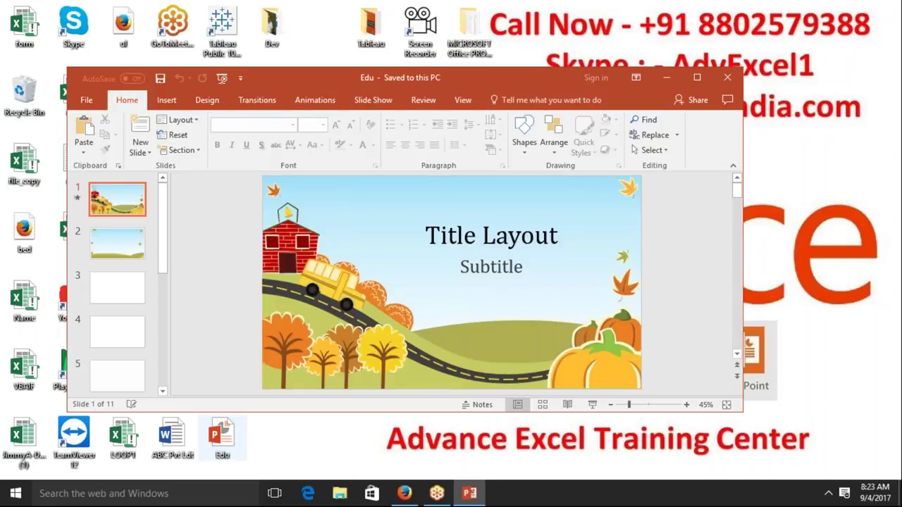
pyautogui.doubleClick(362, 86)
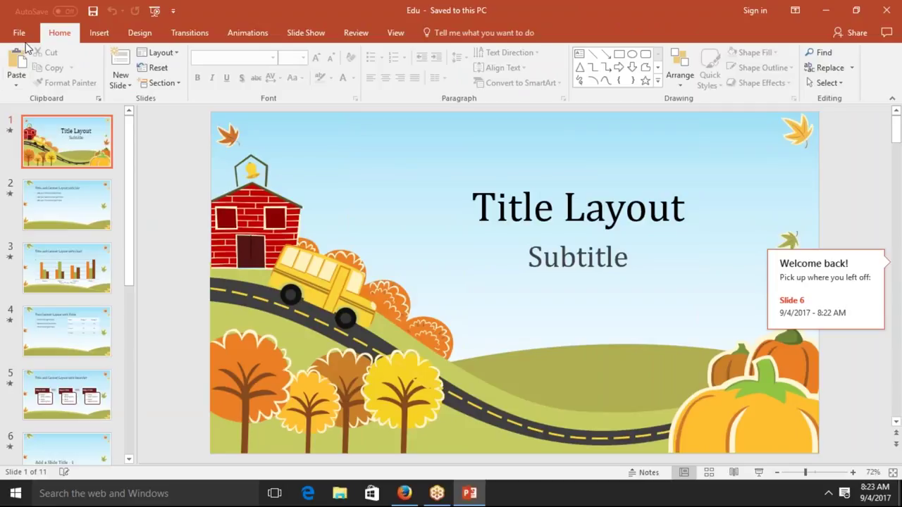
# Step: Review Save As file formats, keep PowerPoint Presentation, cancel, and go to the Print page
pyautogui.click(23, 38)
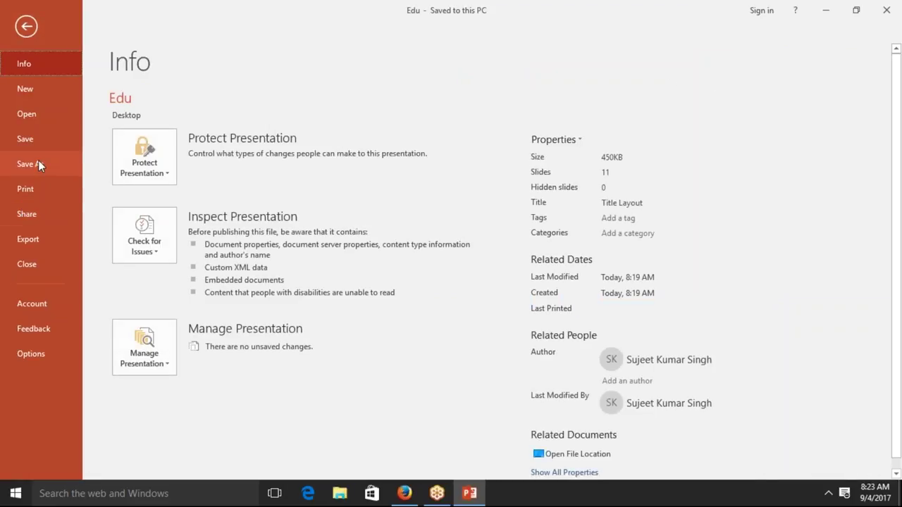
pyautogui.click(38, 162)
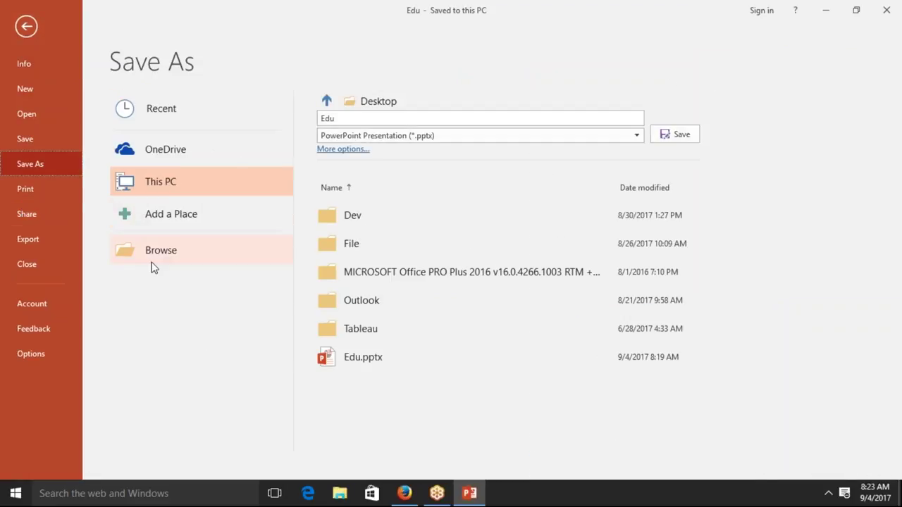
pyautogui.click(151, 259)
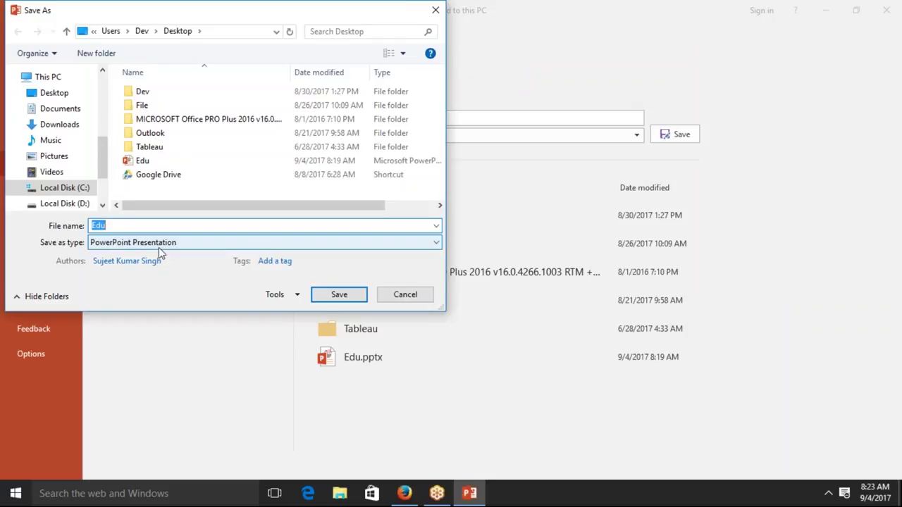
pyautogui.click(159, 248)
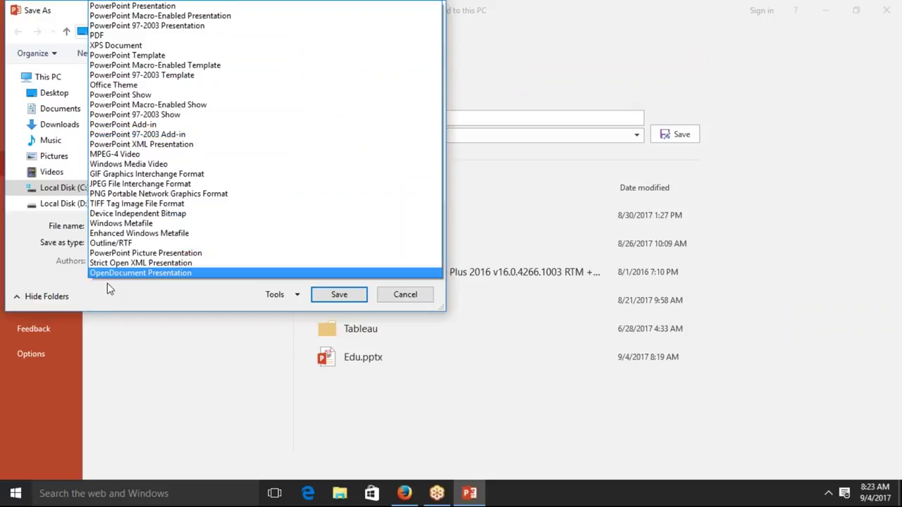
pyautogui.click(85, 296)
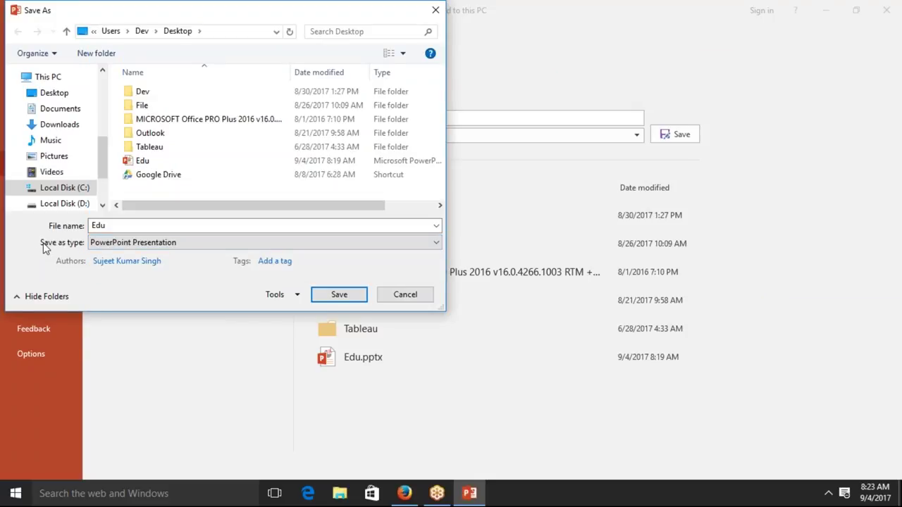
pyautogui.click(96, 243)
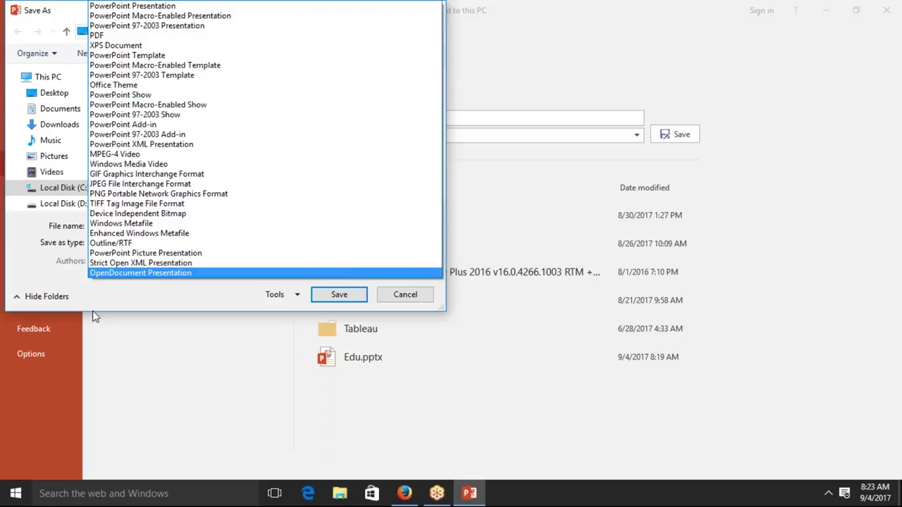
pyautogui.click(146, 302)
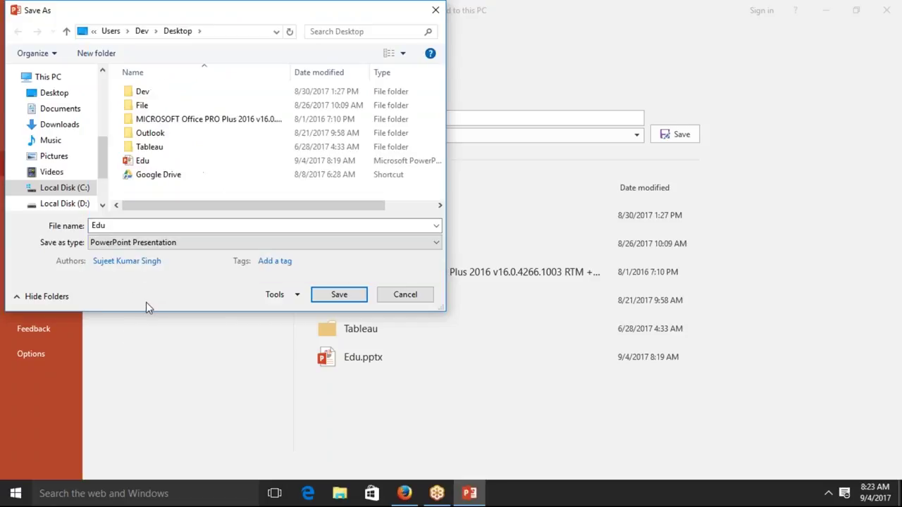
pyautogui.click(380, 299)
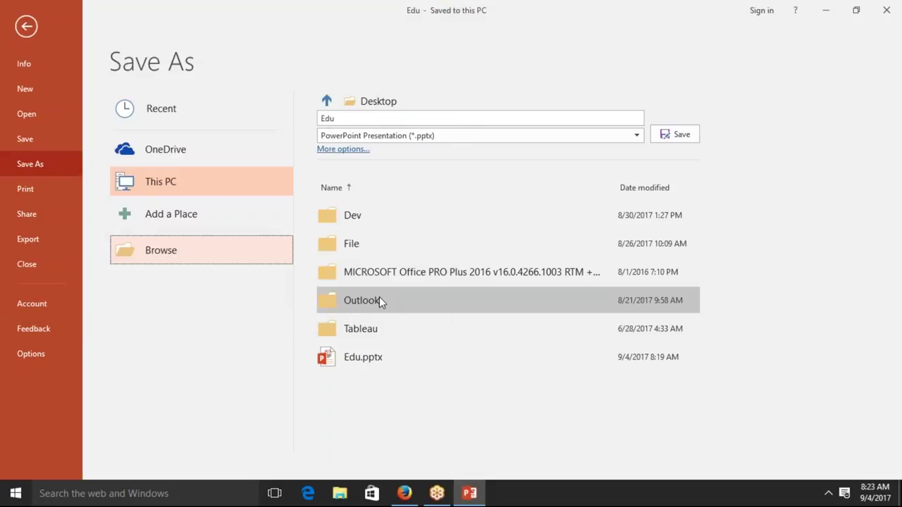
pyautogui.click(58, 196)
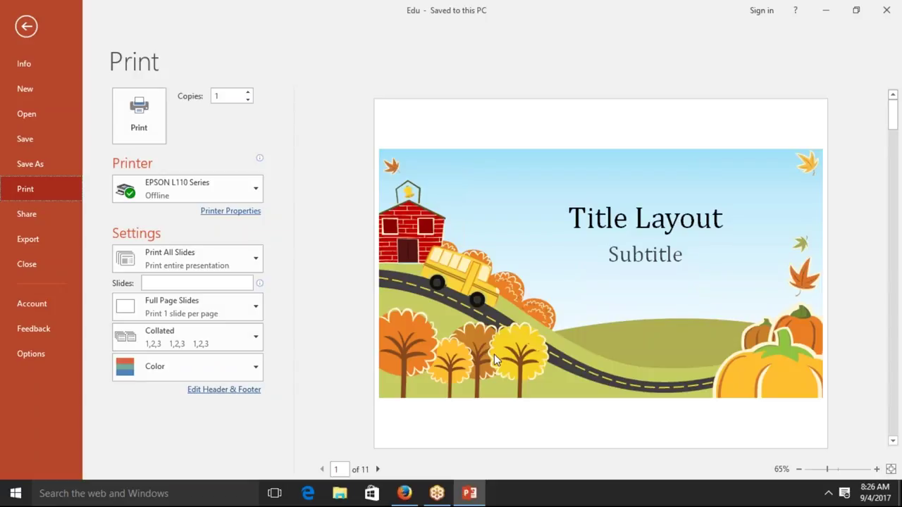
# Step: Check the printer list, keep EPSON L110 Series, and open its Printer Properties
pyautogui.click(261, 204)
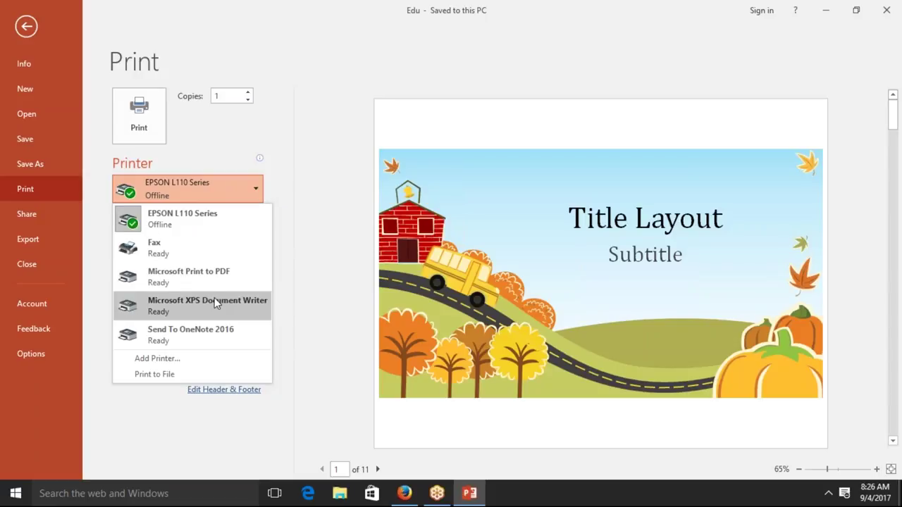
pyautogui.click(294, 231)
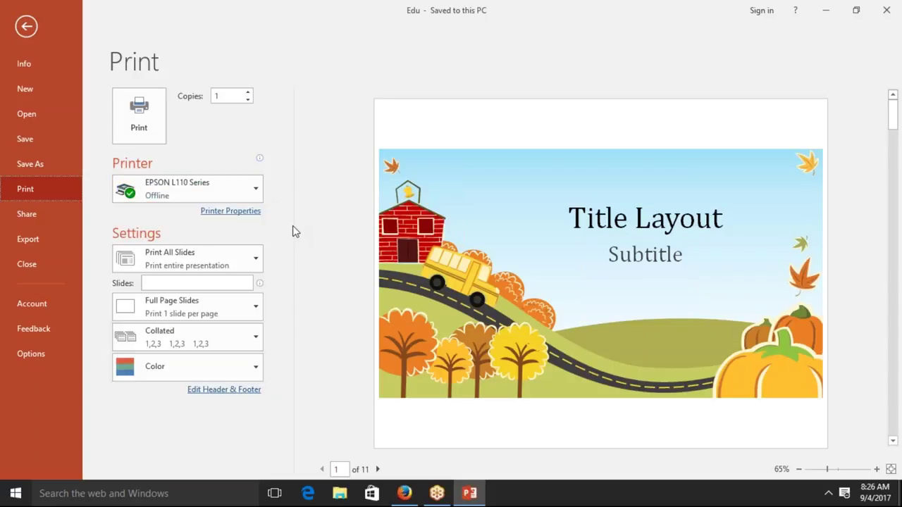
pyautogui.click(251, 219)
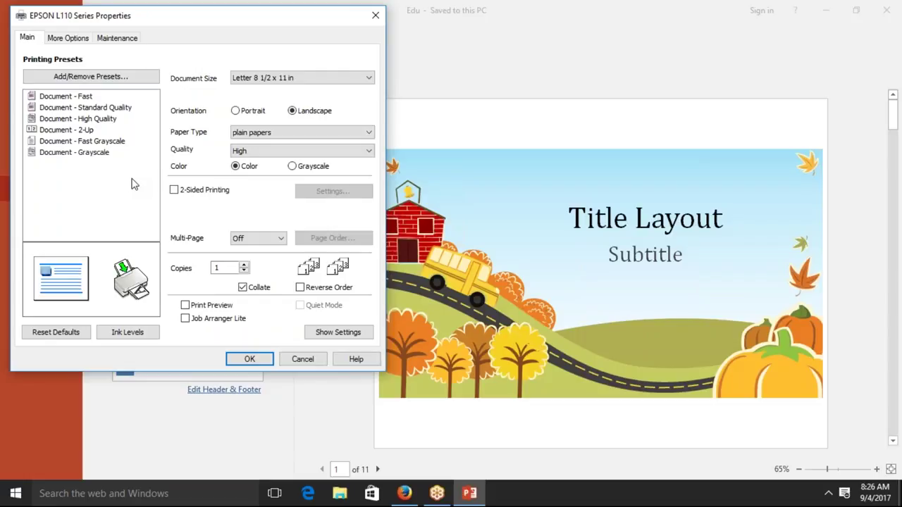
# Step: Cancel the EPSON properties, try a custom slide range of 1, then revert to Print All Slides
pyautogui.click(93, 119)
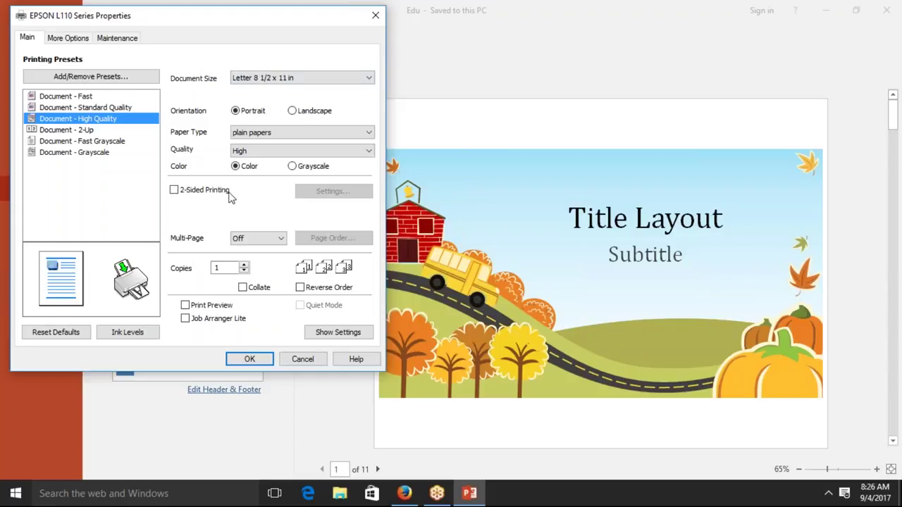
pyautogui.click(303, 360)
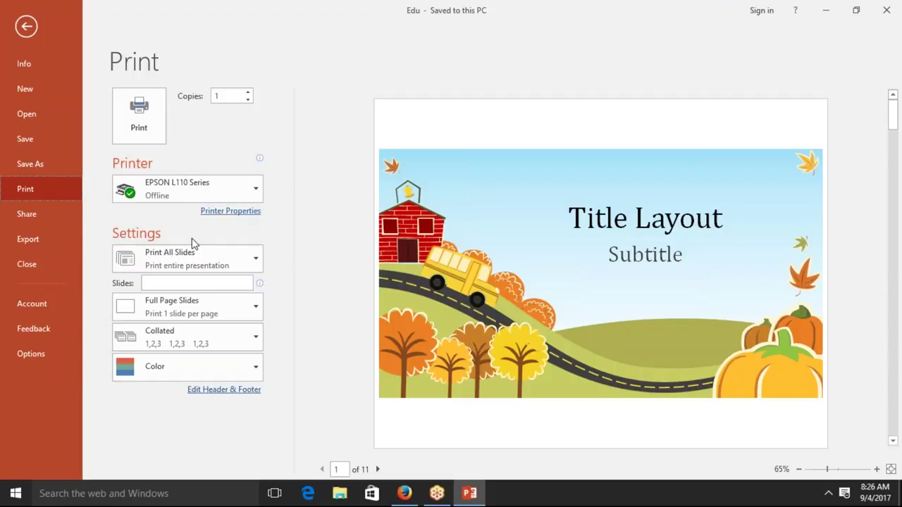
pyautogui.click(197, 261)
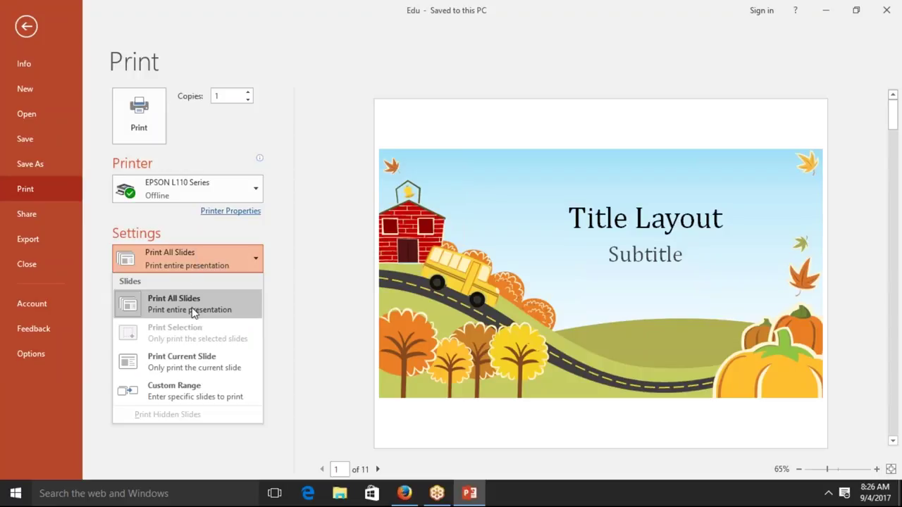
pyautogui.click(194, 386)
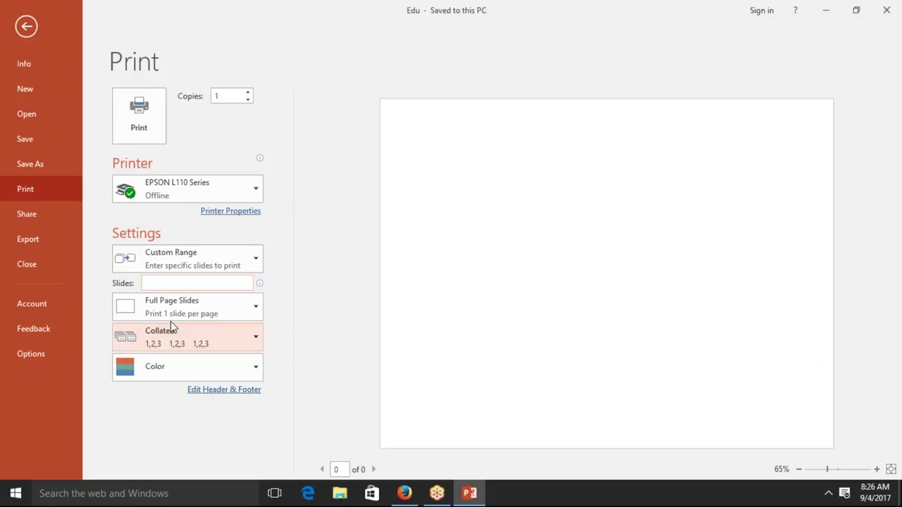
pyautogui.write('1,')
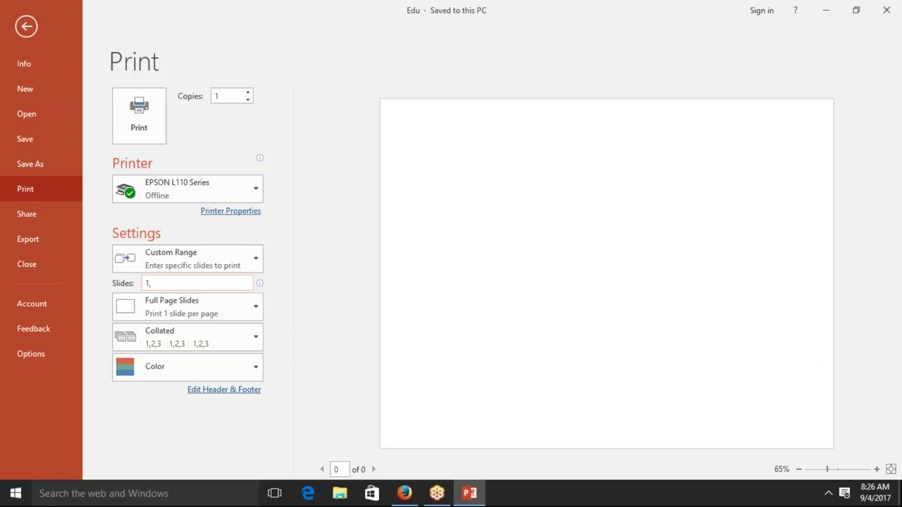
pyautogui.write('3,7')
pyautogui.press('BackSpace')
pyautogui.press('BackSpace')
pyautogui.press('BackSpace')
pyautogui.press('BackSpace')
pyautogui.press('BackSpace')
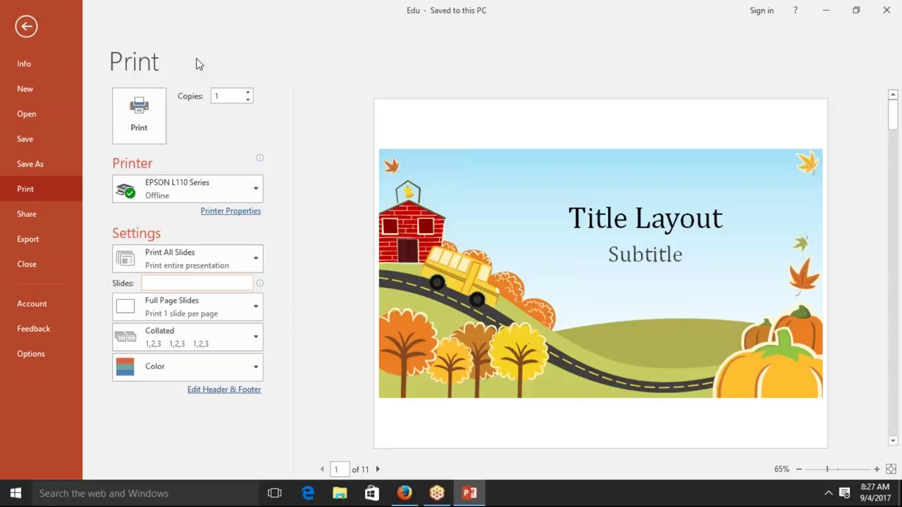
pyautogui.click(189, 272)
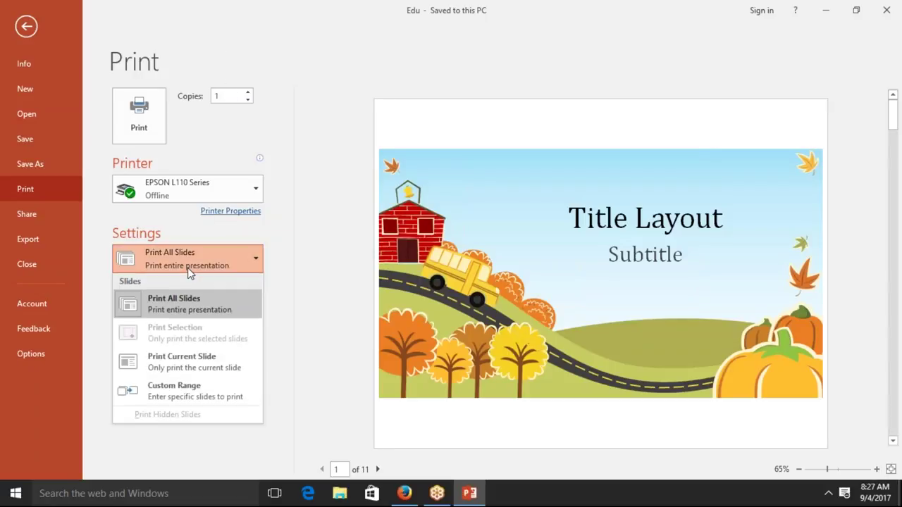
pyautogui.click(189, 312)
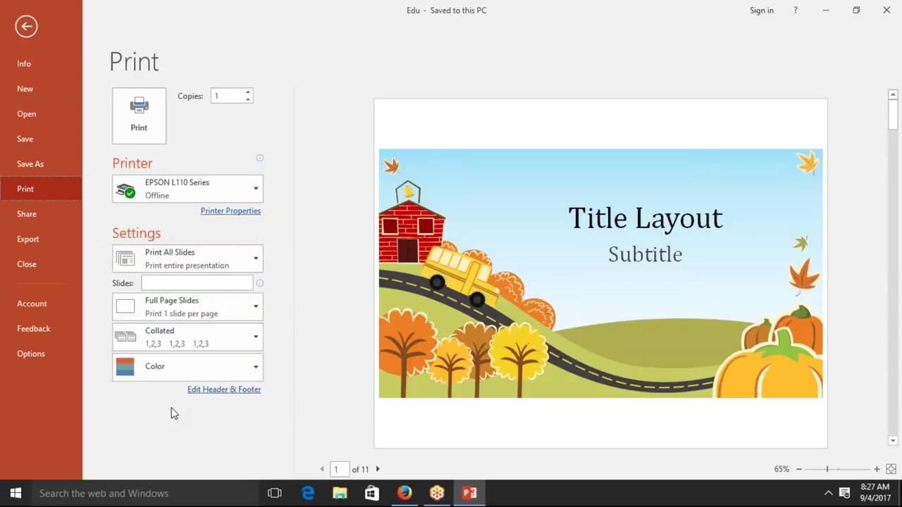
# Step: Preview 6 Slides Horizontal handouts, then set the printout to 1 Slide handouts
pyautogui.click(239, 317)
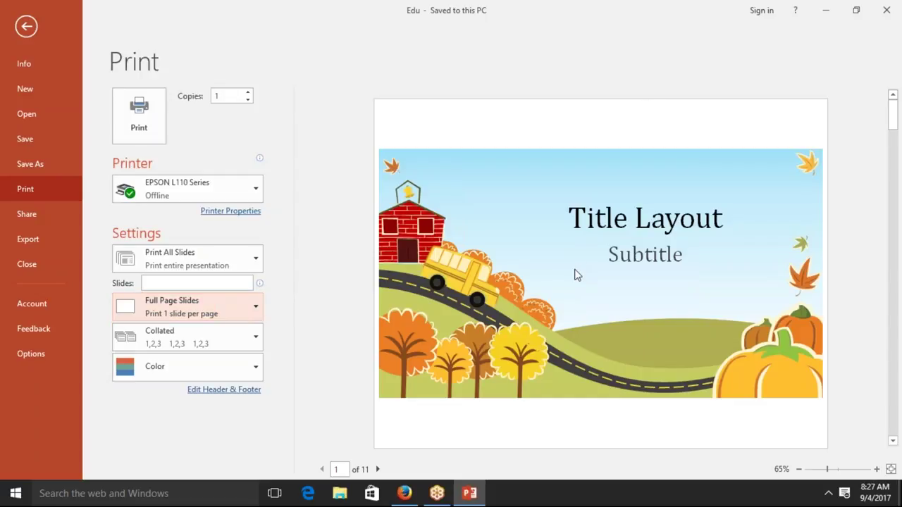
pyautogui.click(248, 316)
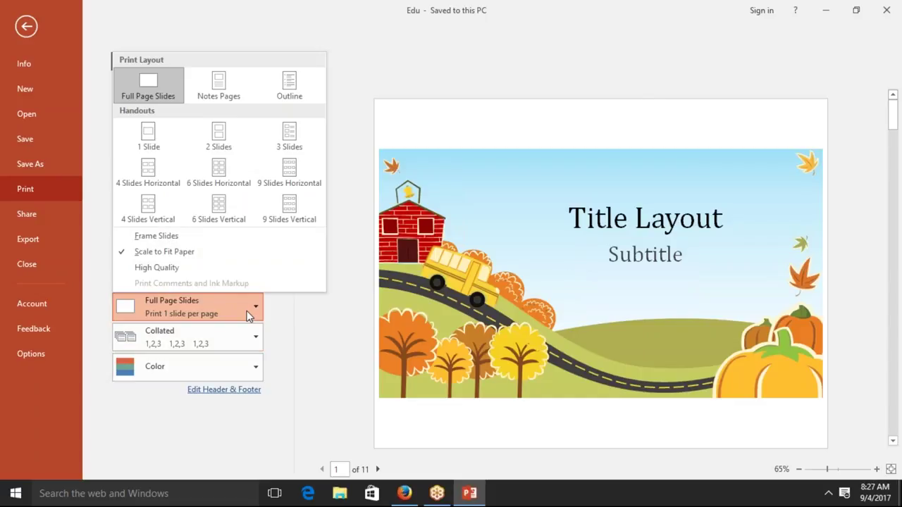
pyautogui.click(219, 170)
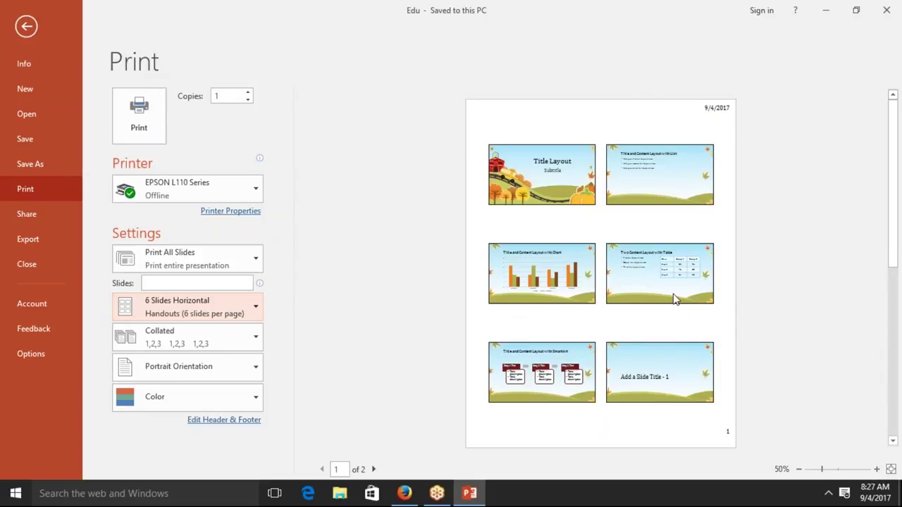
pyautogui.click(221, 316)
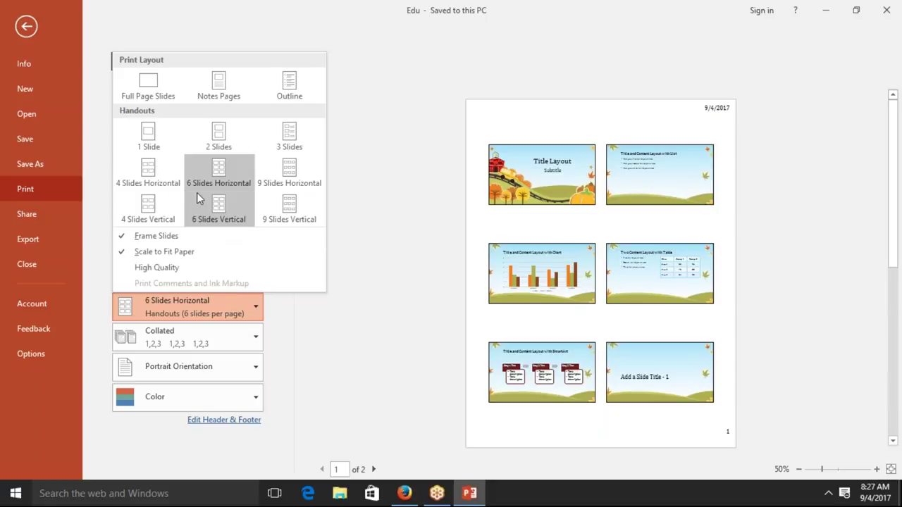
pyautogui.click(166, 152)
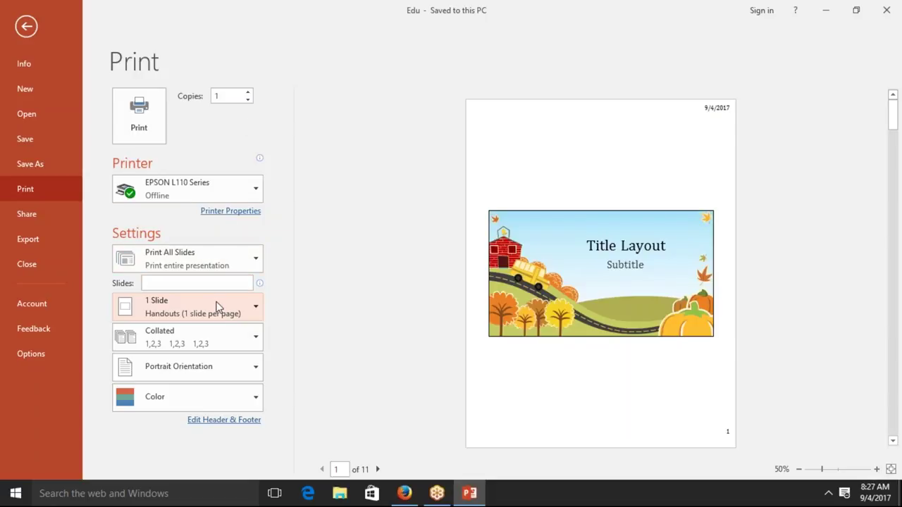
# Step: Glance at the printer list unchanged, then return the print layout to Full Page Slides
pyautogui.click(227, 200)
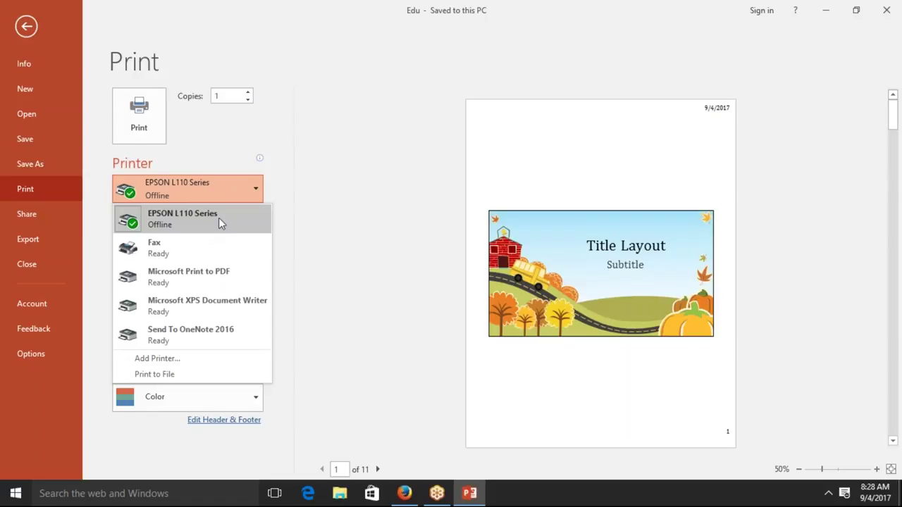
pyautogui.click(341, 214)
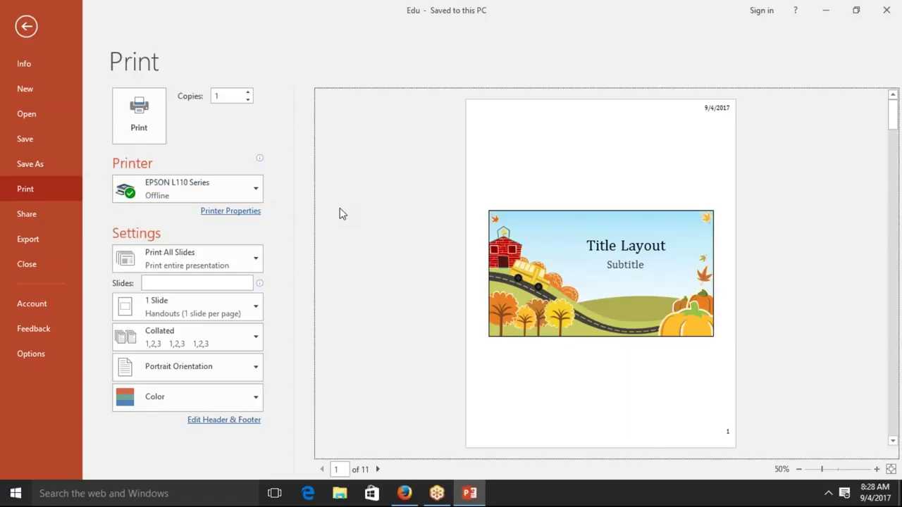
pyautogui.moveTo(237, 189)
pyautogui.click(254, 312)
pyautogui.click(255, 312)
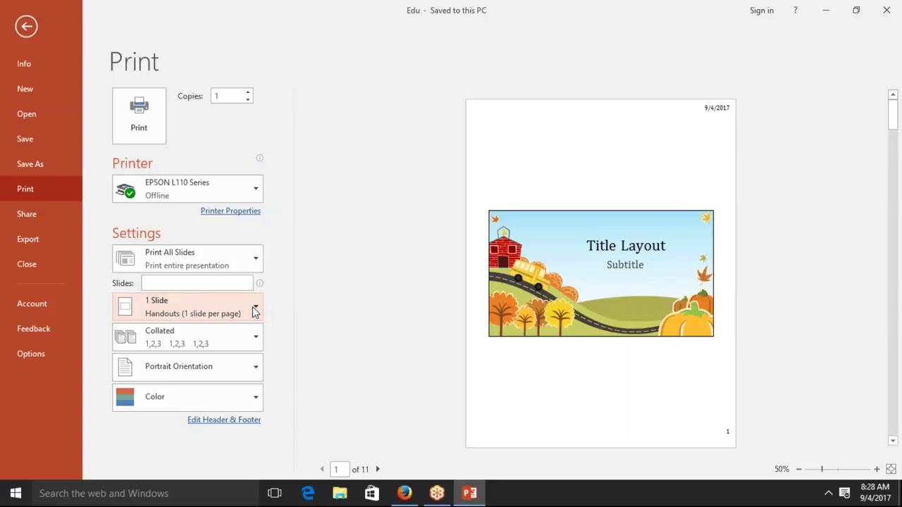
pyautogui.click(214, 304)
pyautogui.click(173, 98)
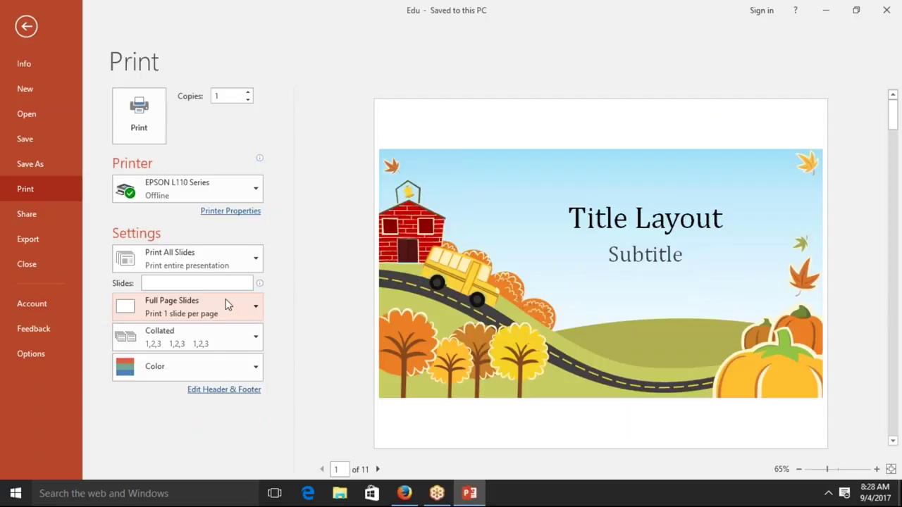
pyautogui.click(189, 322)
pyautogui.click(188, 321)
pyautogui.click(189, 322)
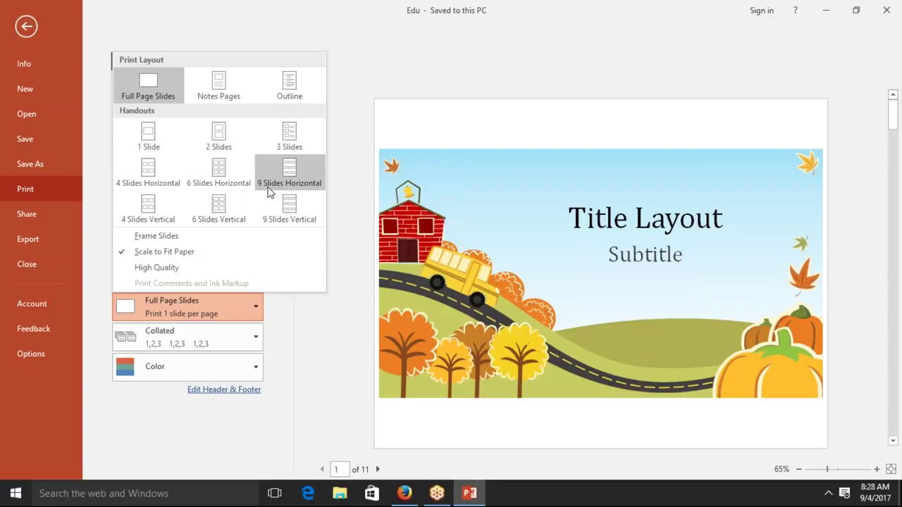
# Step: Set the Edu printout to 5 copies and change collation to Uncollated
pyautogui.click(282, 310)
pyautogui.click(256, 340)
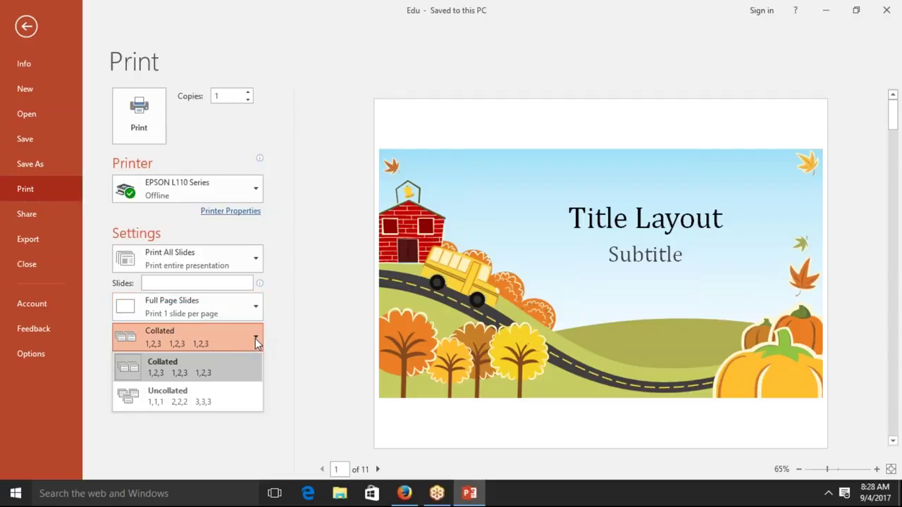
pyautogui.click(338, 295)
pyautogui.click(237, 96)
pyautogui.press('BackSpace')
pyautogui.write('5')
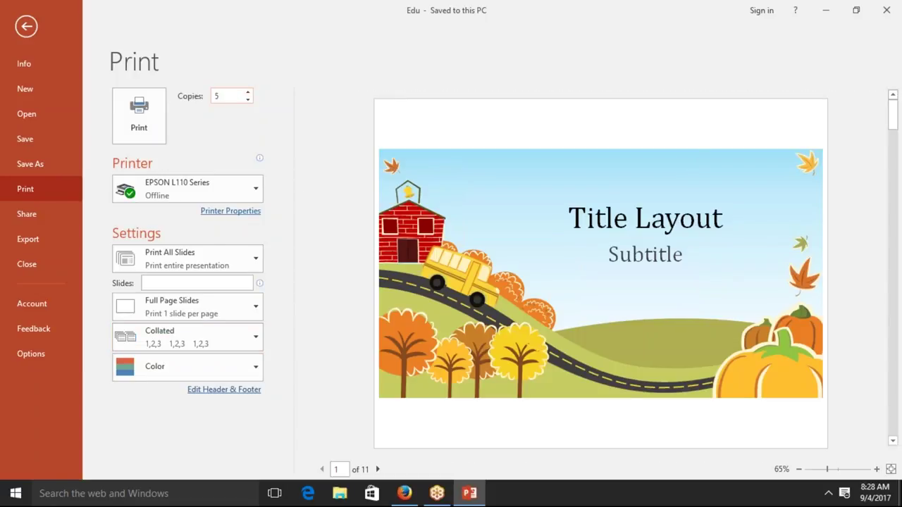
pyautogui.click(315, 289)
pyautogui.click(219, 336)
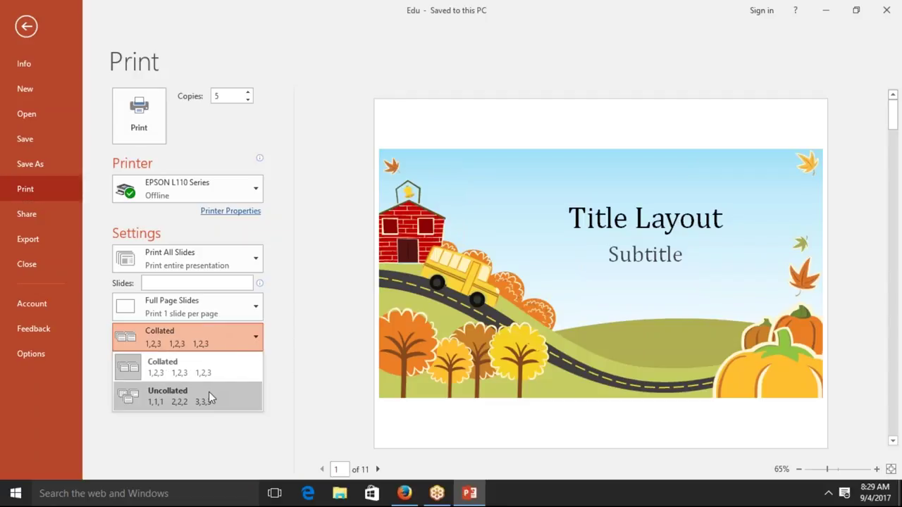
pyautogui.click(209, 399)
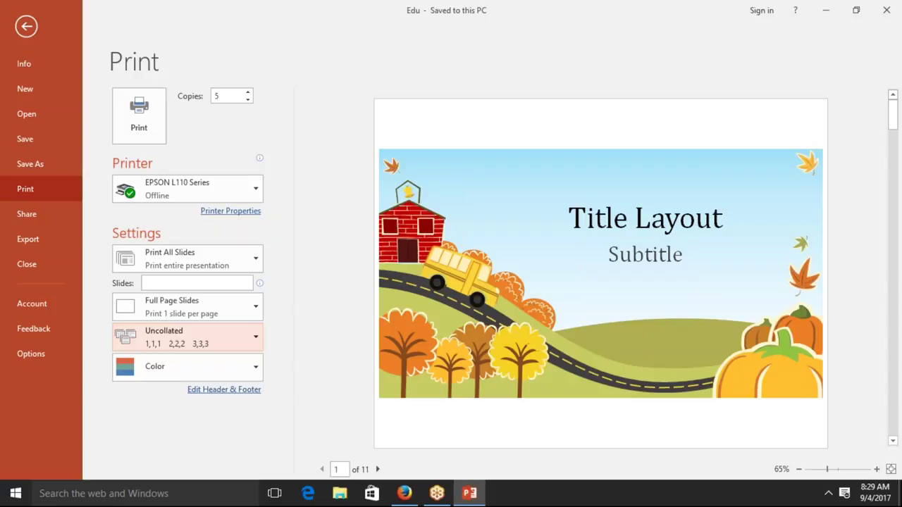
# Step: Preview the printout in Grayscale and in Pure Black and White
pyautogui.click(210, 378)
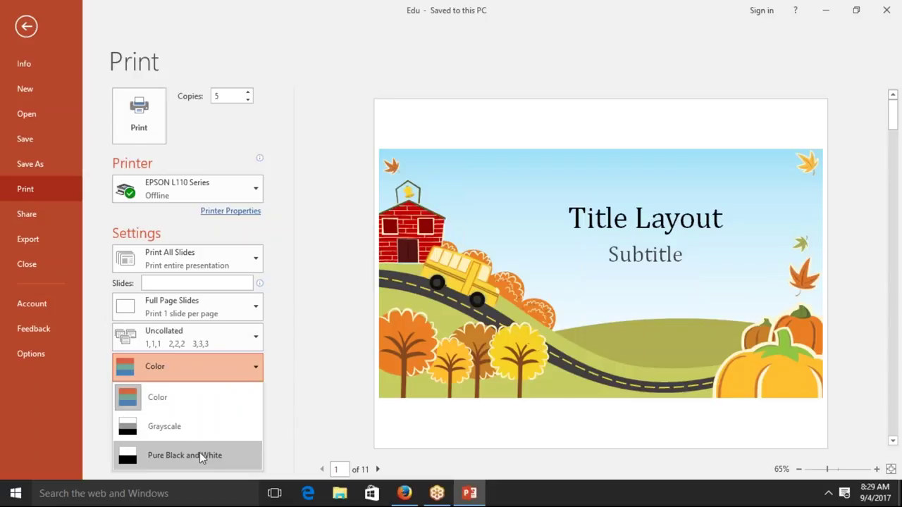
pyautogui.click(200, 433)
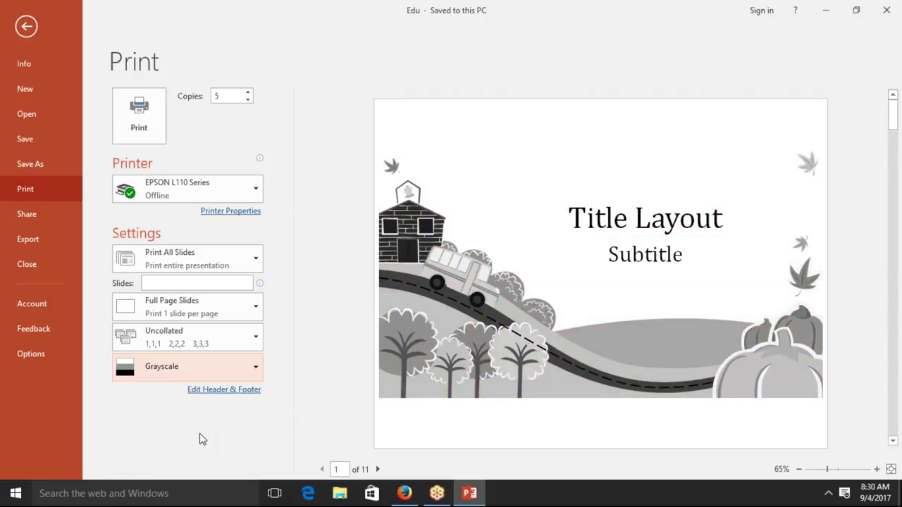
pyautogui.click(208, 376)
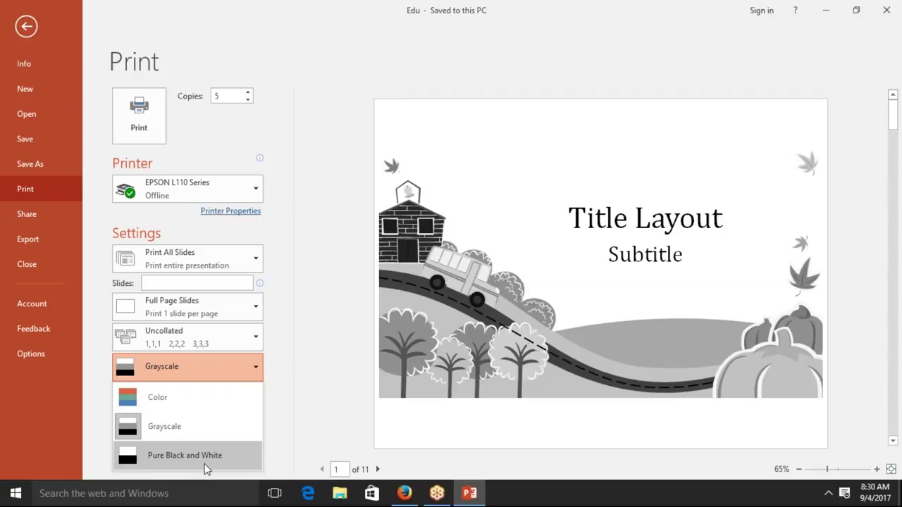
pyautogui.click(205, 468)
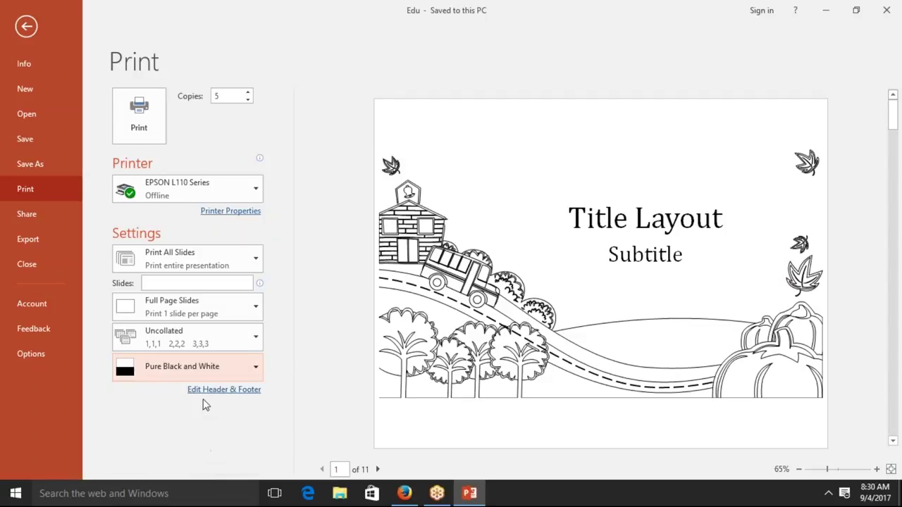
pyautogui.click(222, 363)
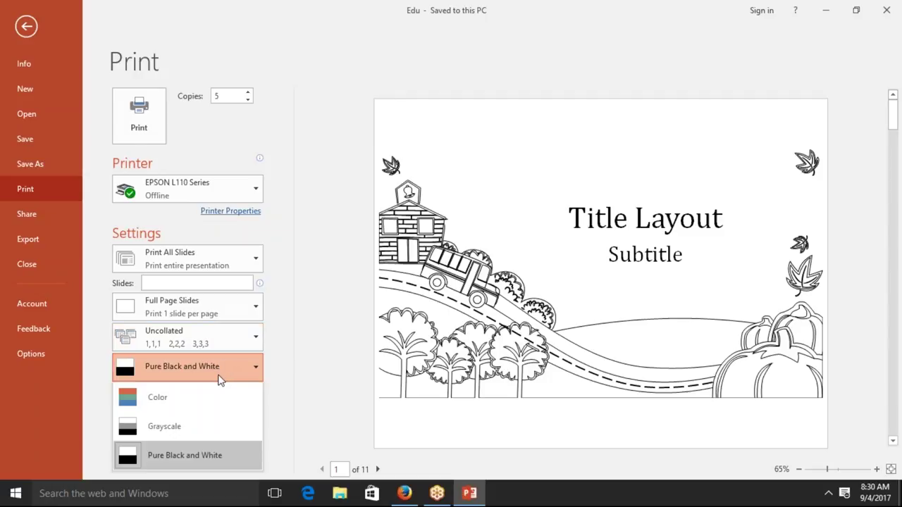
pyautogui.click(204, 426)
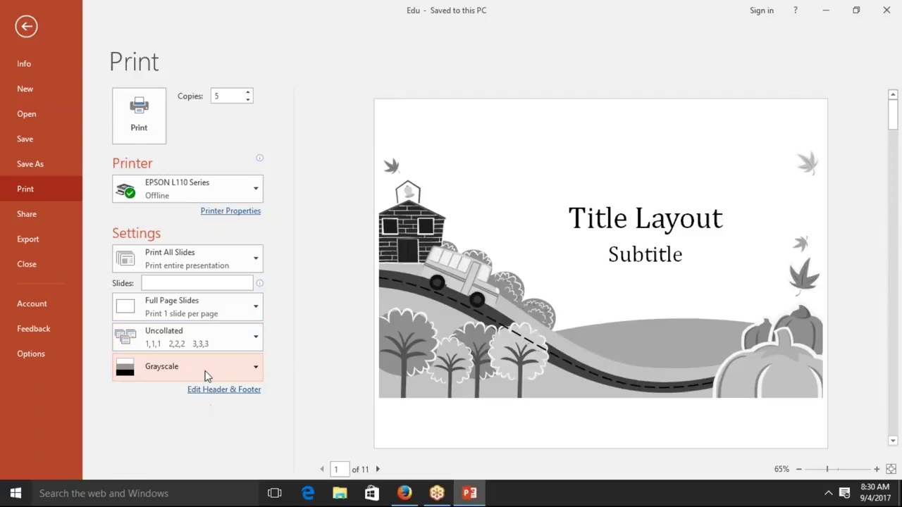
pyautogui.click(203, 372)
pyautogui.click(193, 455)
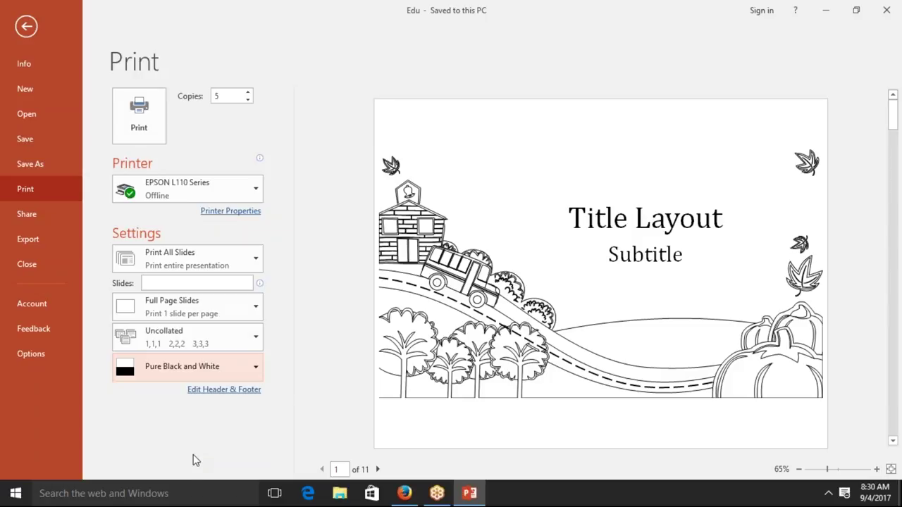
# Step: Compare Color and Grayscale again, finishing on Pure Black and White
pyautogui.click(200, 369)
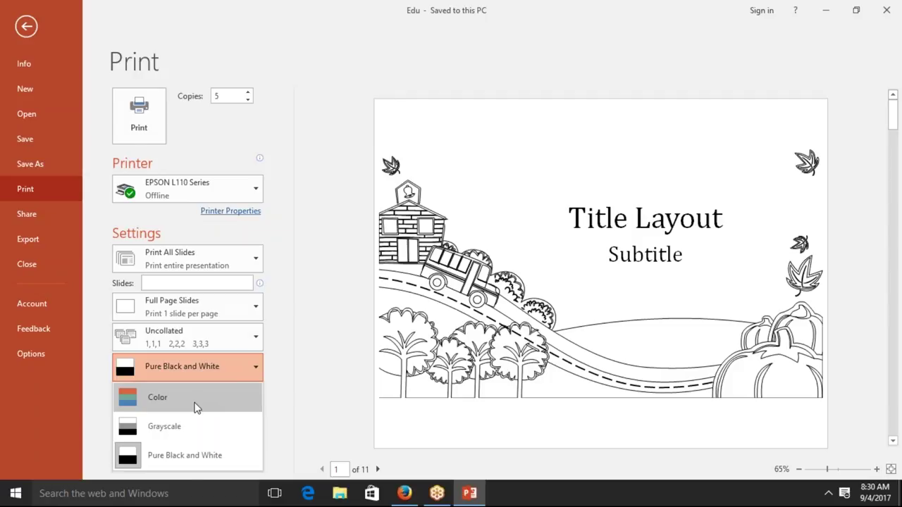
pyautogui.click(196, 406)
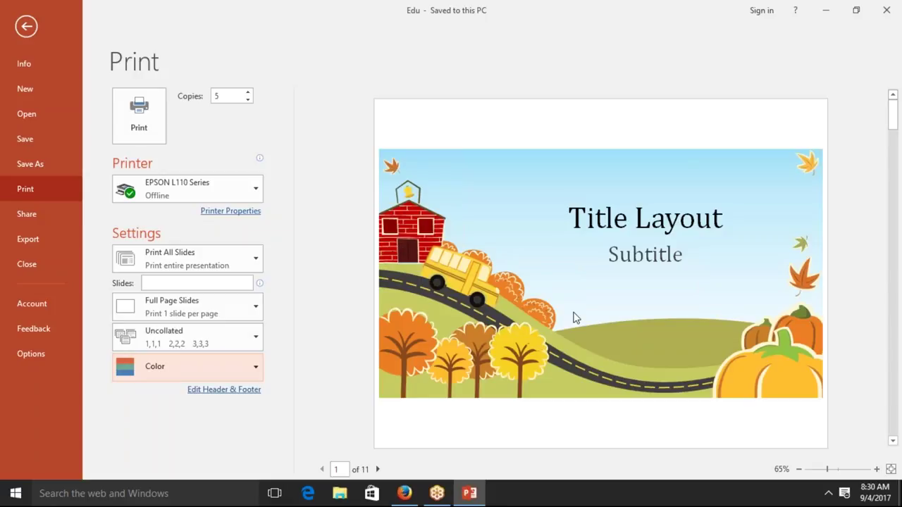
pyautogui.click(196, 376)
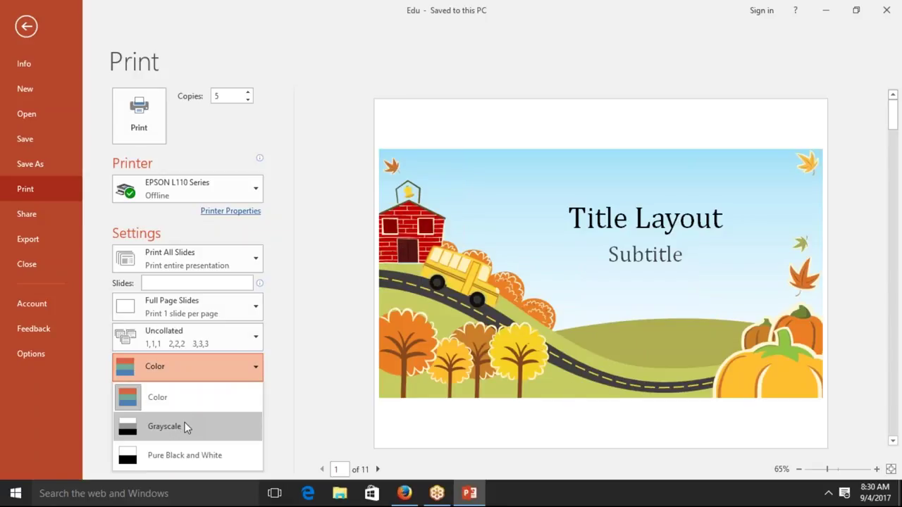
pyautogui.click(185, 426)
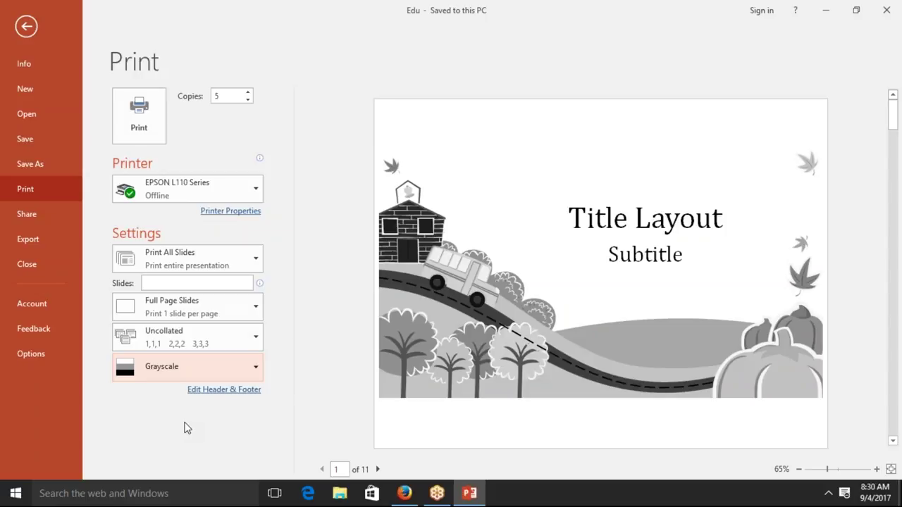
pyautogui.click(181, 371)
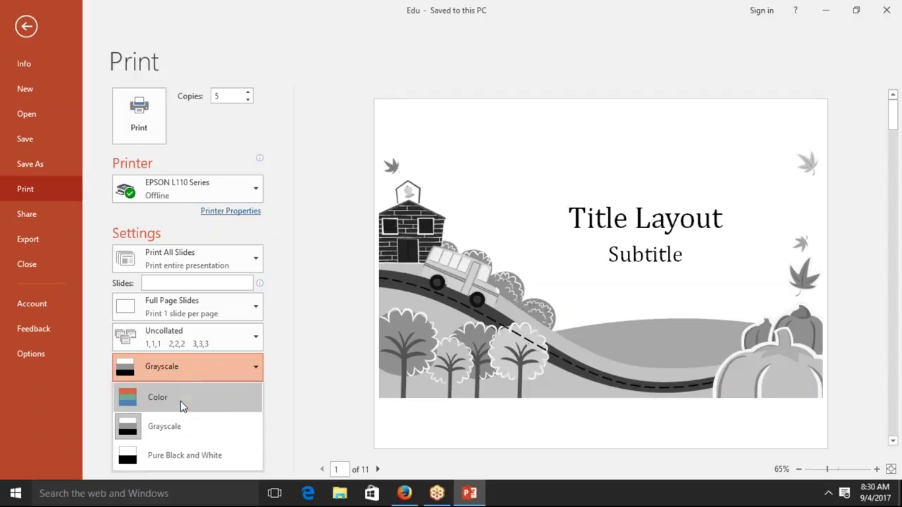
pyautogui.click(181, 453)
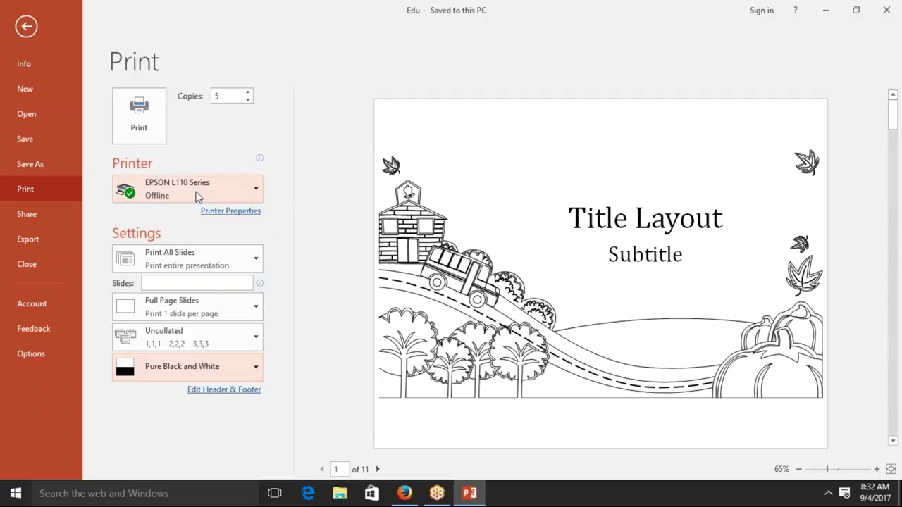
# Step: Share the Edu presentation by Email using Send as Attachment
pyautogui.click(32, 214)
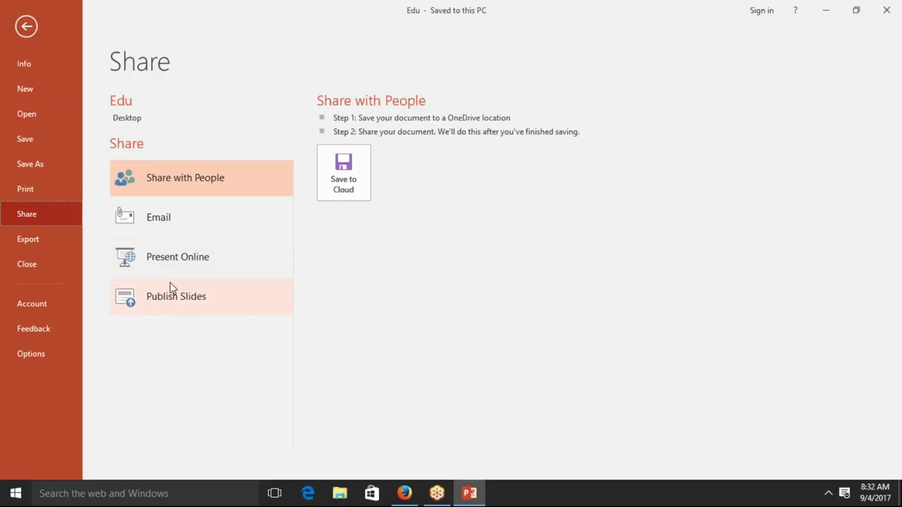
pyautogui.click(170, 233)
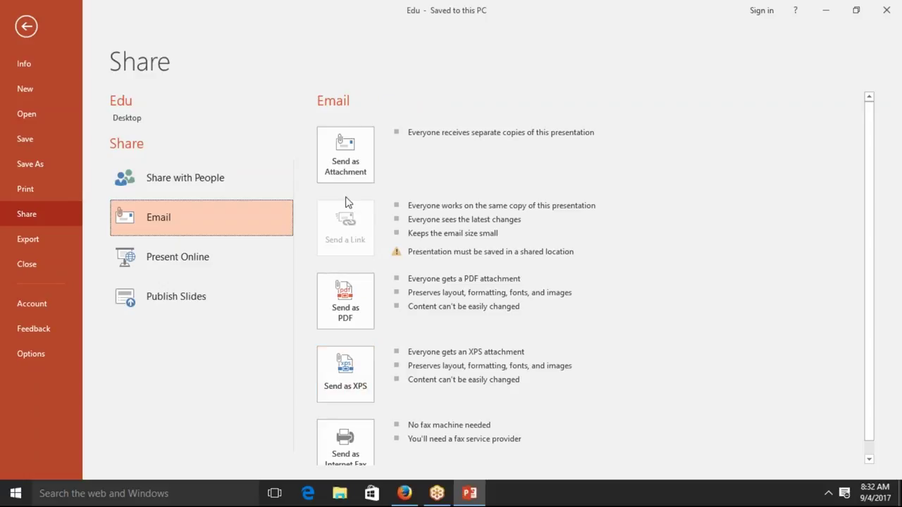
pyautogui.click(353, 178)
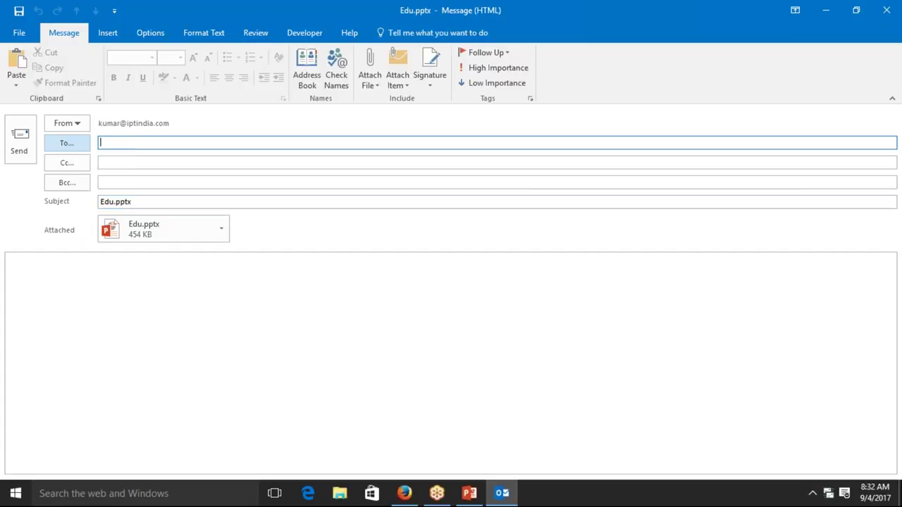
# Step: Close the unsent Outlook message and show Edu's Info page in PowerPoint
pyautogui.click(886, 10)
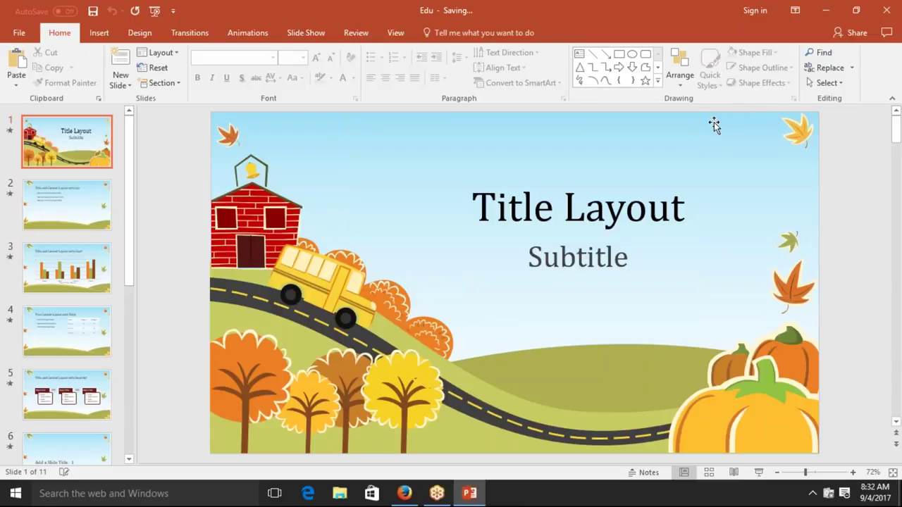
pyautogui.click(17, 34)
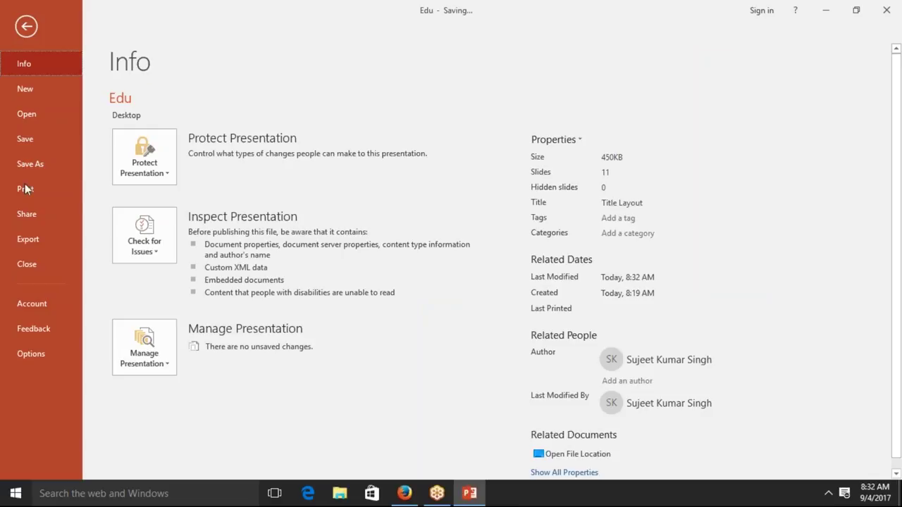
# Step: Look through the backstage Share page, then the Export page
pyautogui.click(29, 209)
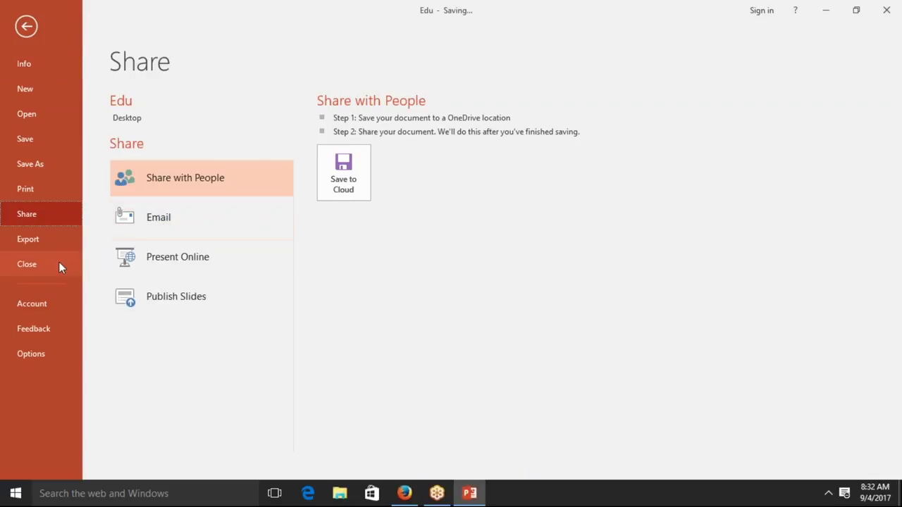
pyautogui.click(36, 246)
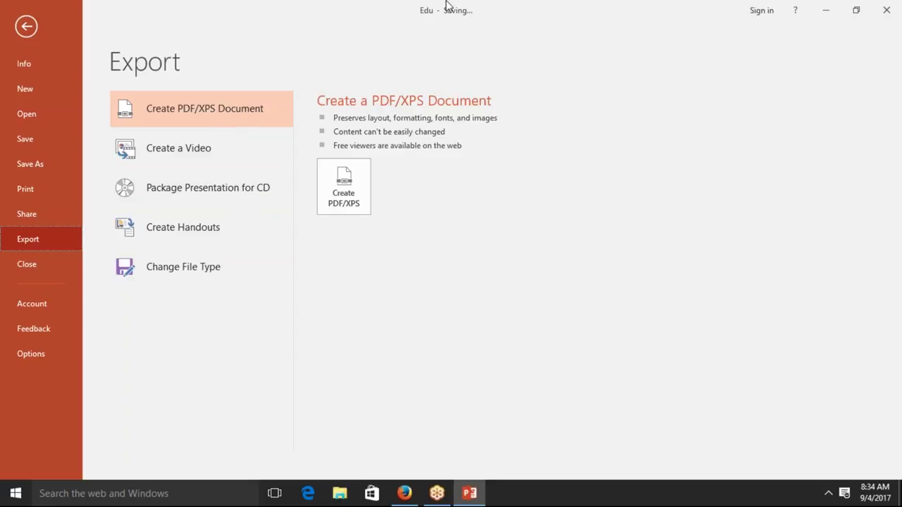
# Step: Minimise PowerPoint, nudge the Edu desktop icon right, and launch File Explorer
pyautogui.click(824, 9)
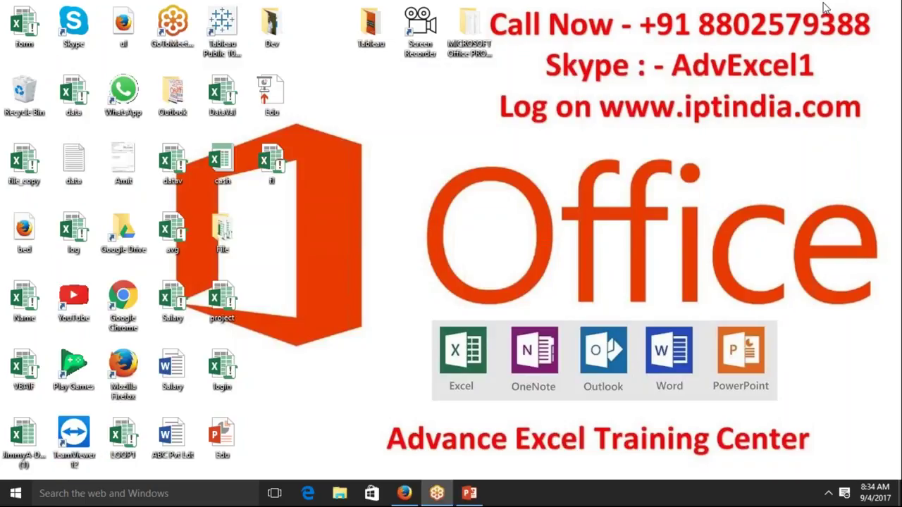
pyautogui.click(239, 434)
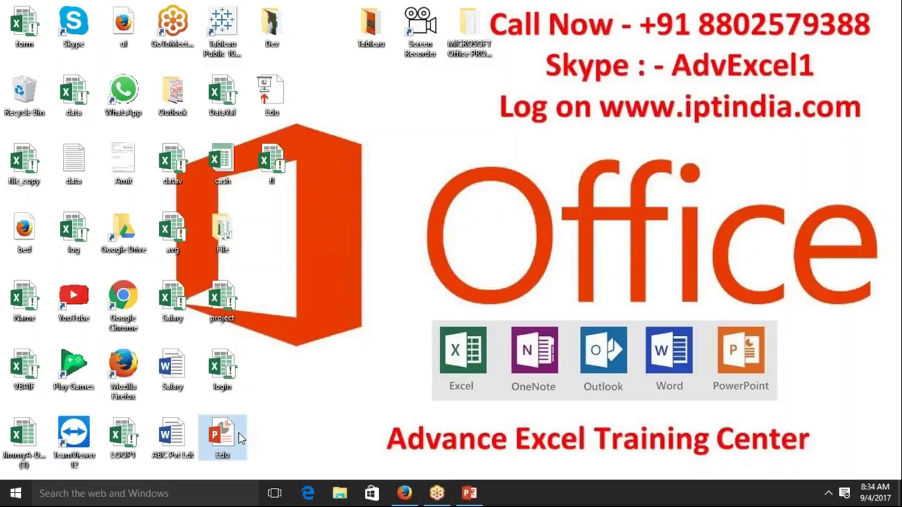
pyautogui.moveTo(239, 433); pyautogui.dragTo(289, 434)
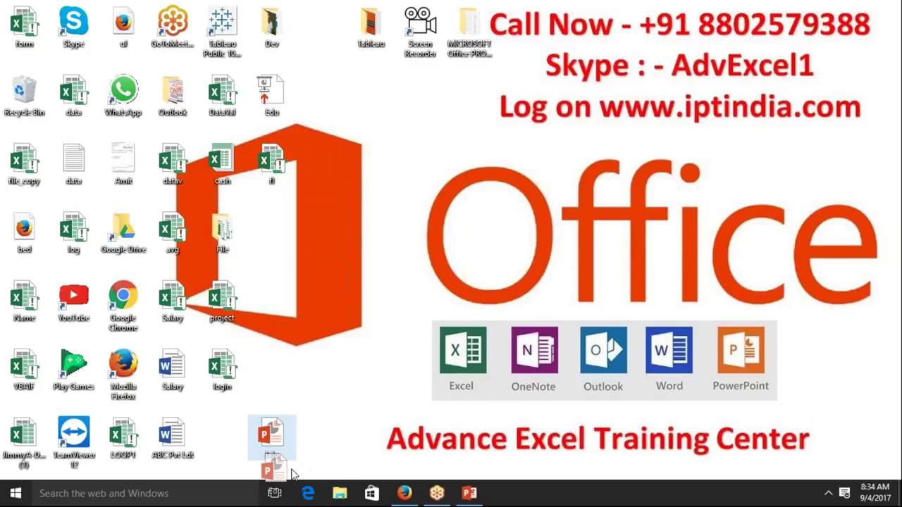
pyautogui.click(339, 493)
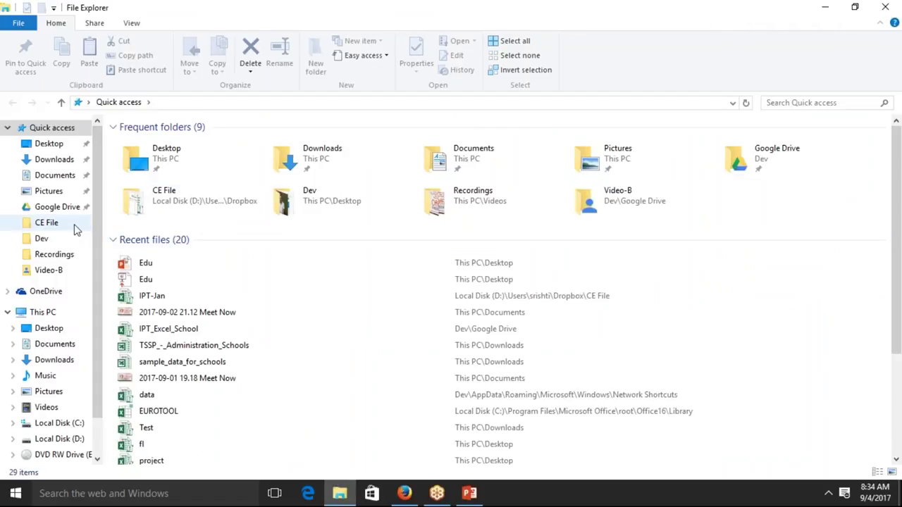
pyautogui.moveTo(74, 224); pyautogui.dragTo(74, 231)
pyautogui.click(295, 249)
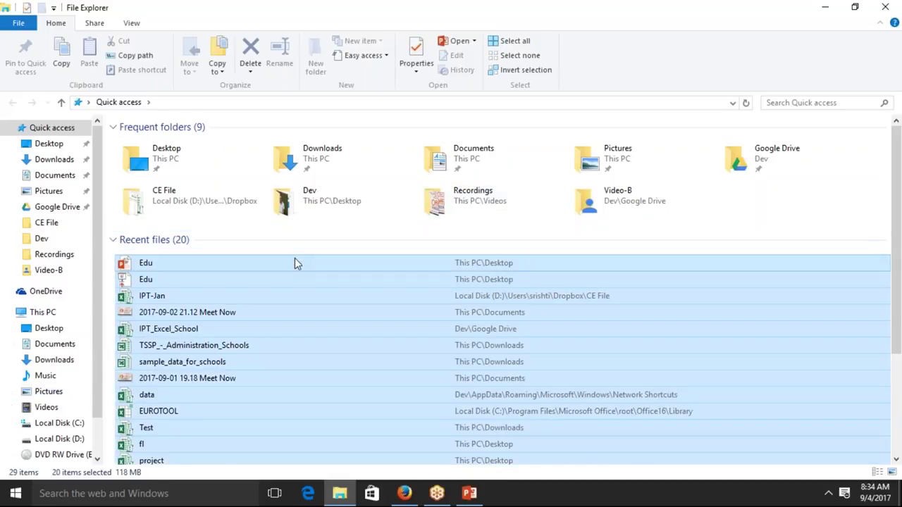
pyautogui.click(294, 258)
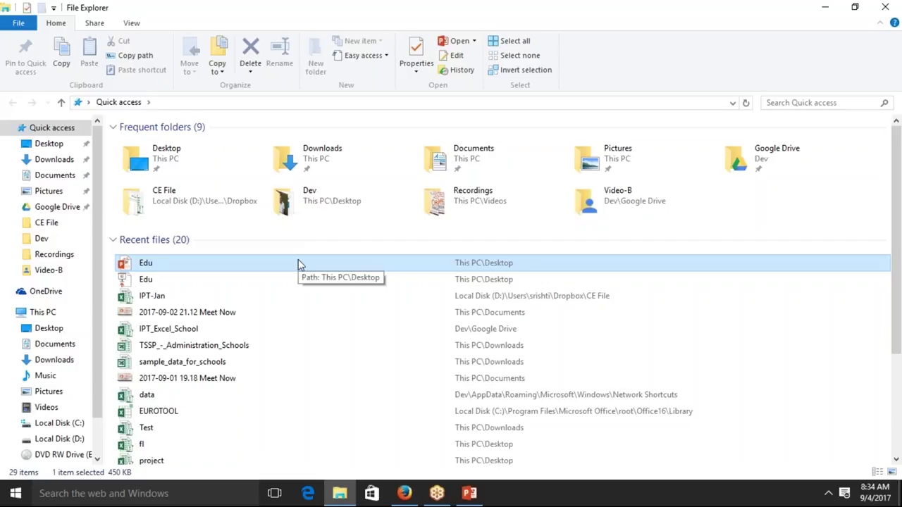
pyautogui.moveTo(298, 260); pyautogui.dragTo(201, 126)
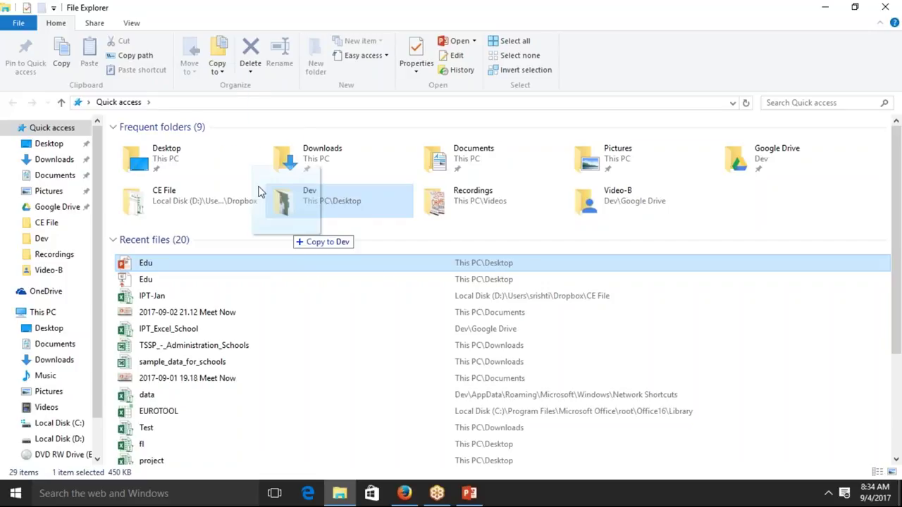
# Step: Browse the Share, Home and View ribbon tabs for the Edu file, then close the window
pyautogui.click(102, 26)
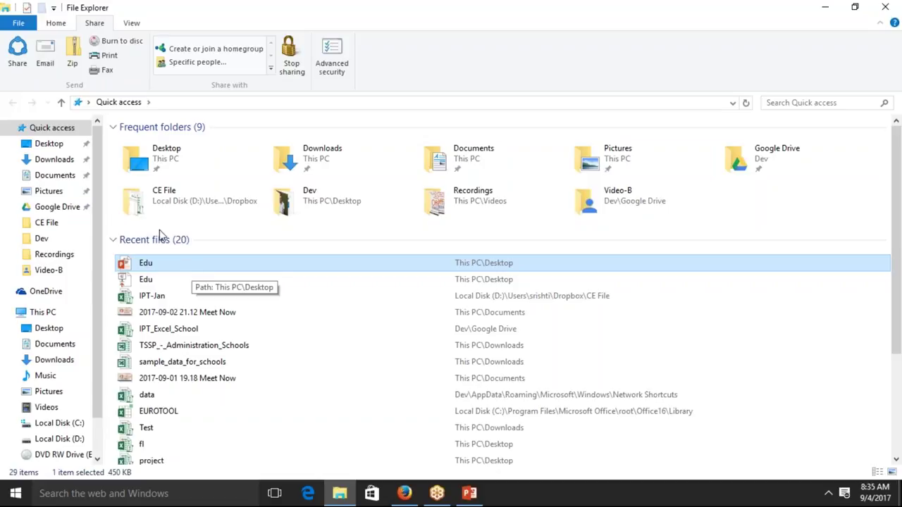
pyautogui.click(65, 26)
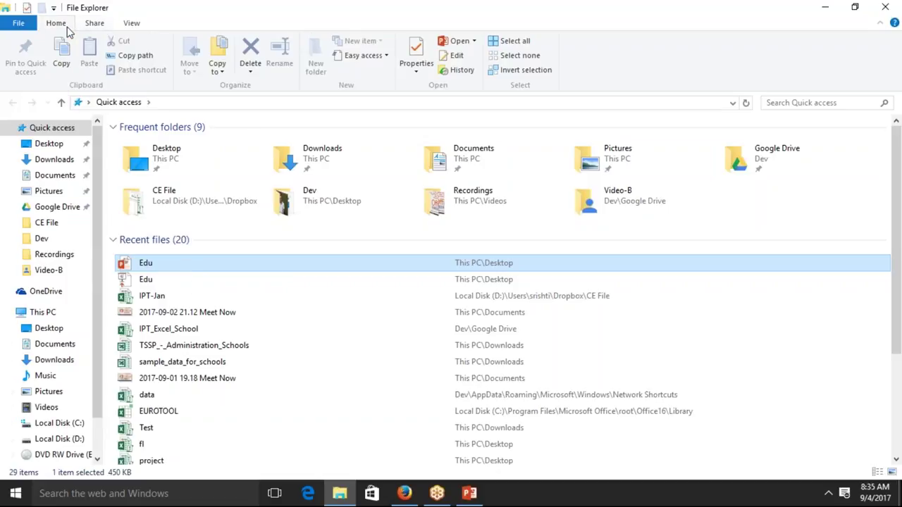
pyautogui.click(90, 25)
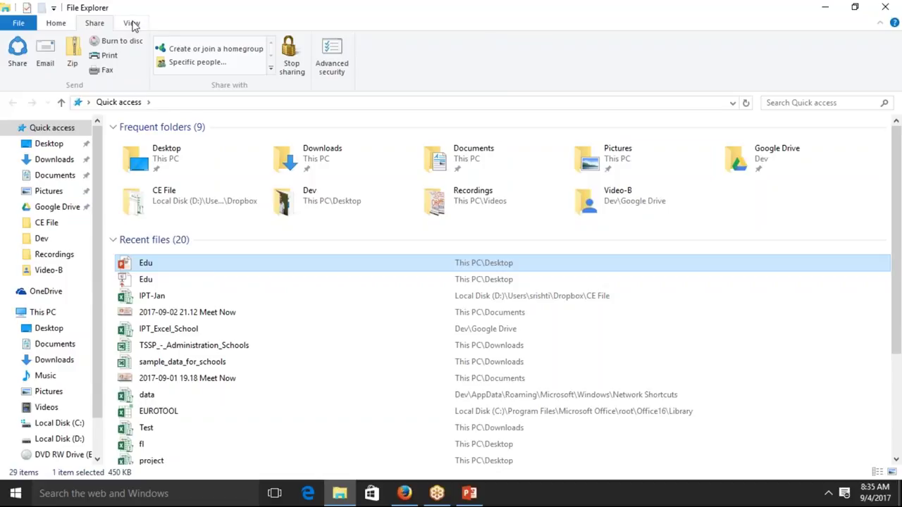
pyautogui.click(131, 26)
pyautogui.click(103, 28)
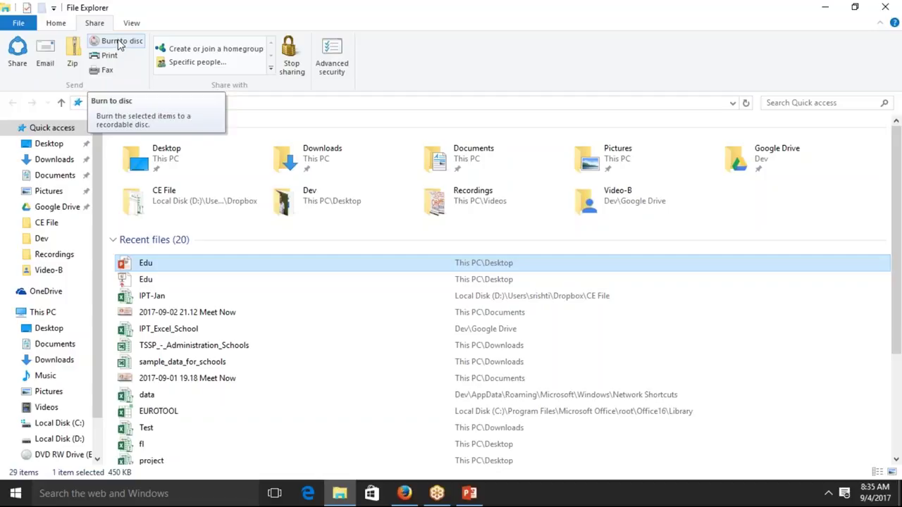
pyautogui.click(885, 17)
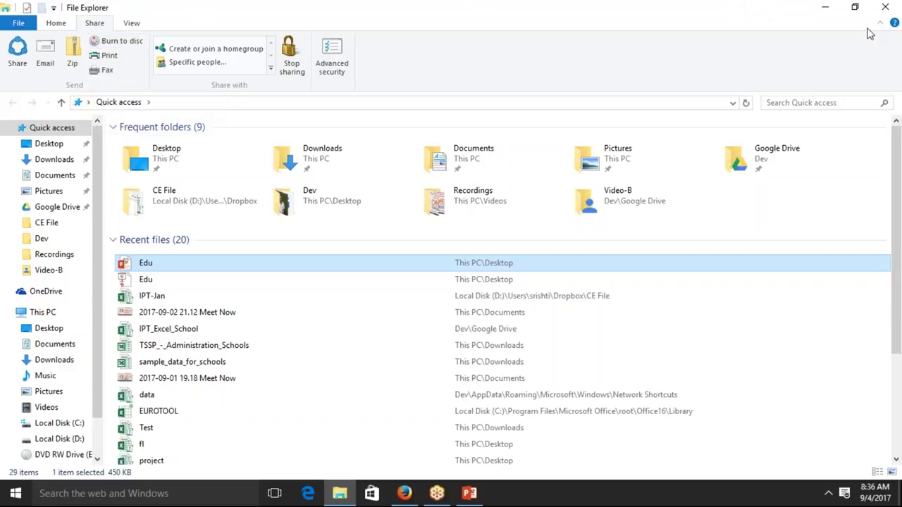
# Step: Close the File Explorer window to leave the desktop in view
pyautogui.click(885, 7)
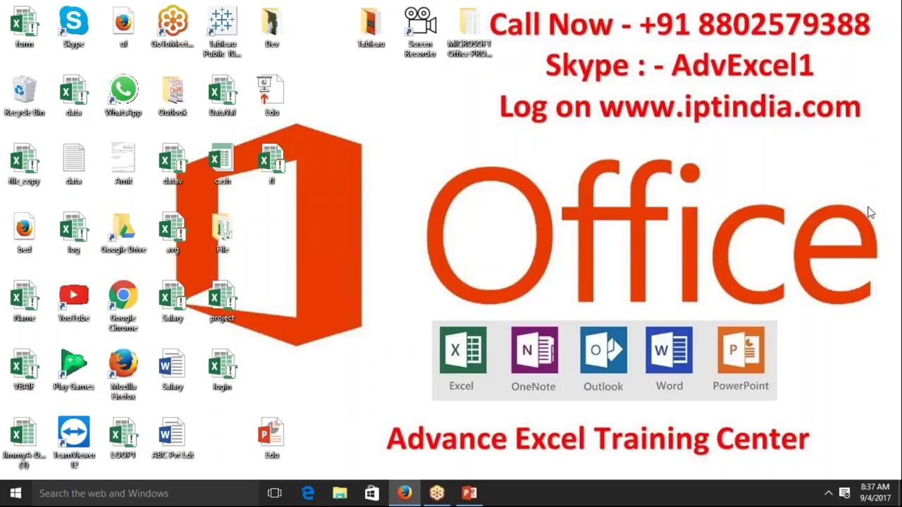
# Step: Refresh the desktop from its right-click menu, then restore the Edu presentation from the taskbar
pyautogui.rightClick(592, 46)
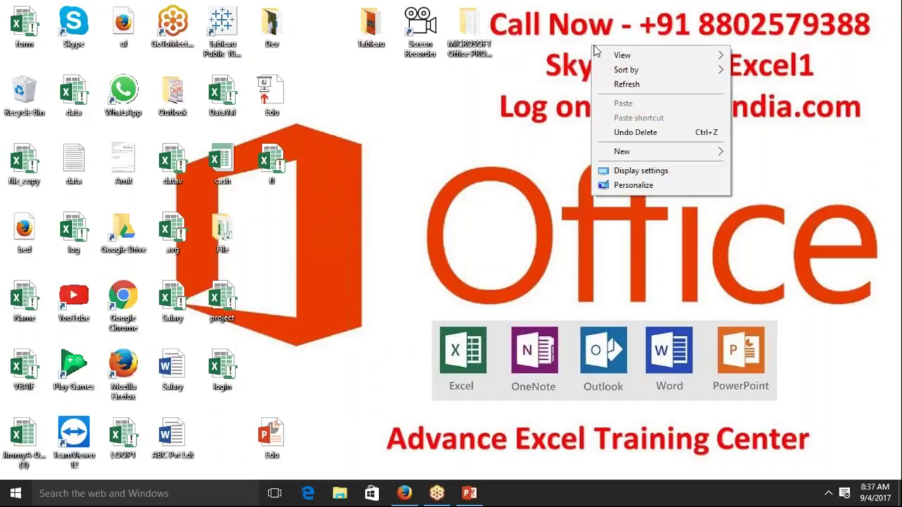
pyautogui.click(655, 84)
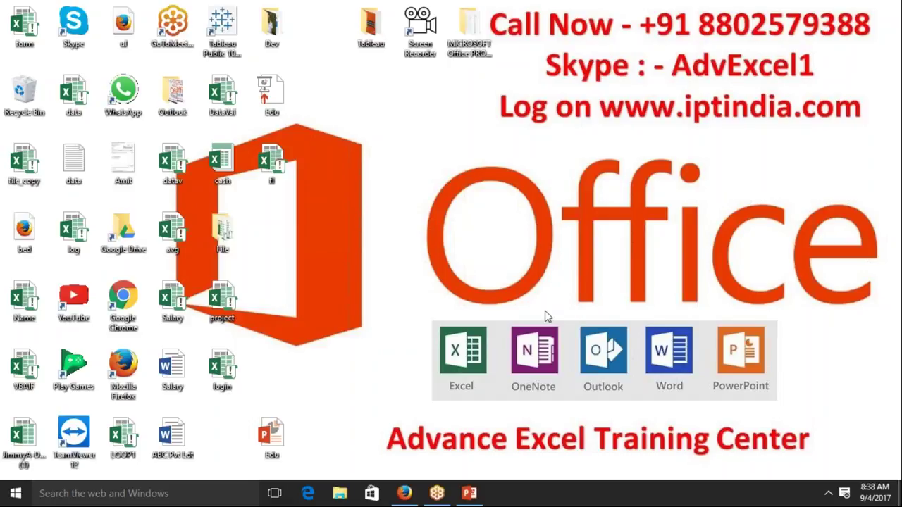
pyautogui.click(478, 498)
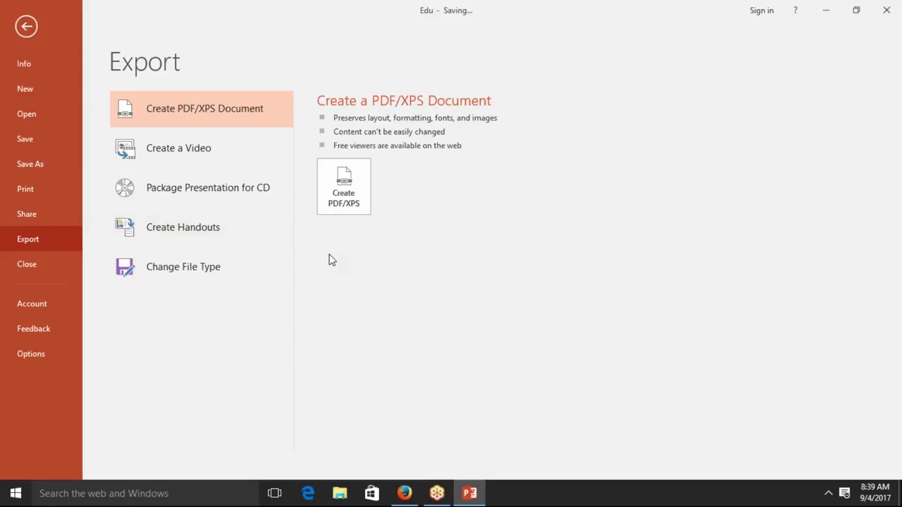
# Step: Switch to the File Explorer window showing Quick access with the recent Edu files
pyautogui.click(337, 494)
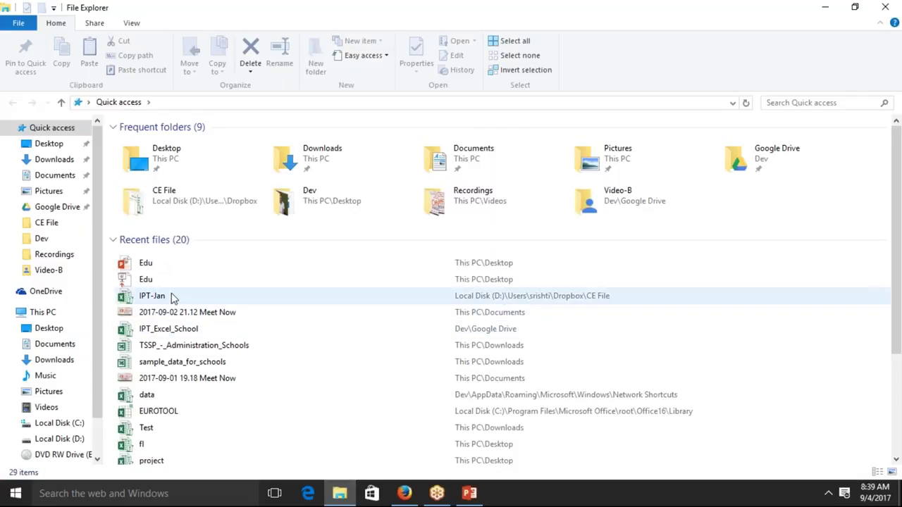
# Step: Select the Edu presentation under Recent files and show the Share ribbon options
pyautogui.click(171, 266)
pyautogui.click(96, 24)
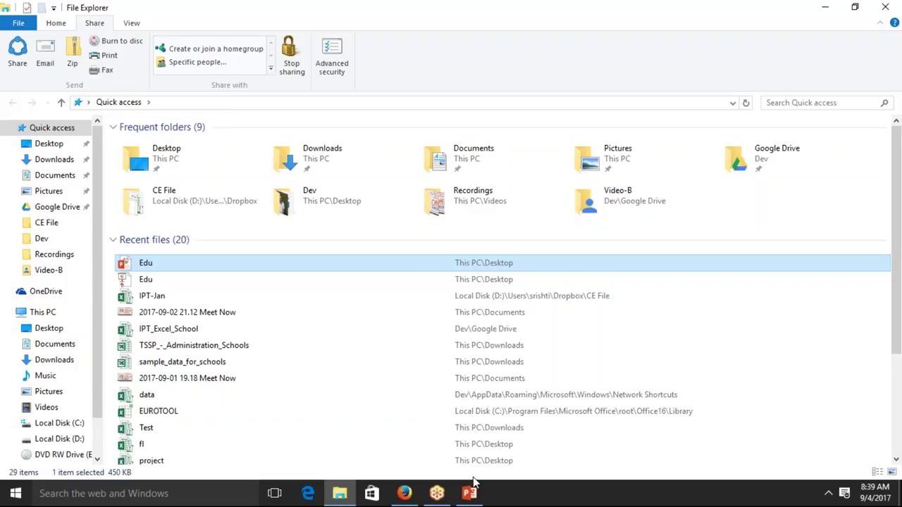
# Step: Return to PowerPoint's Export page for the Edu presentation via the taskbar
pyautogui.click(474, 488)
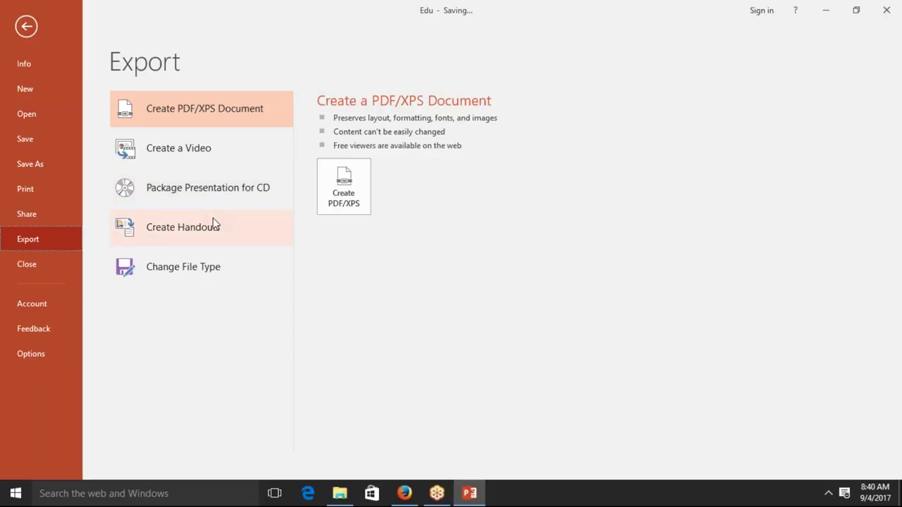
# Step: View Create Handouts, the Account and Feedback pages, then open PowerPoint Options
pyautogui.click(213, 224)
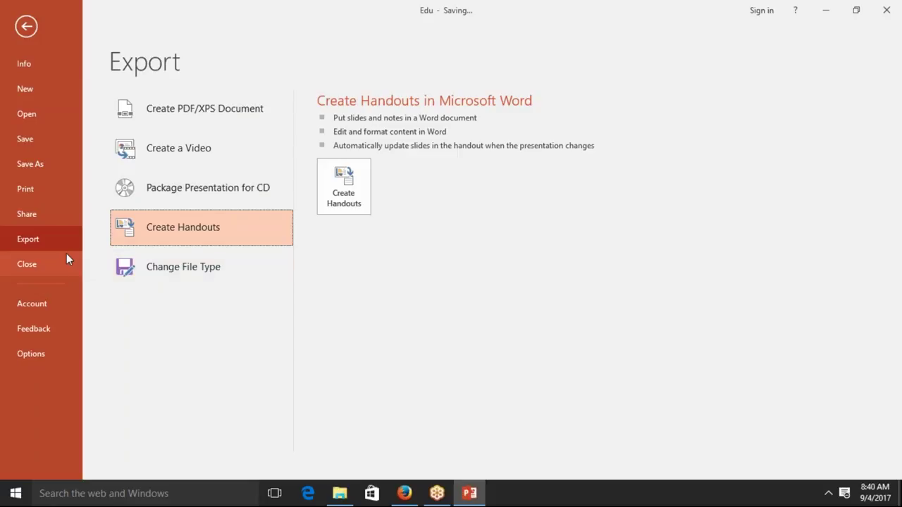
pyautogui.click(55, 311)
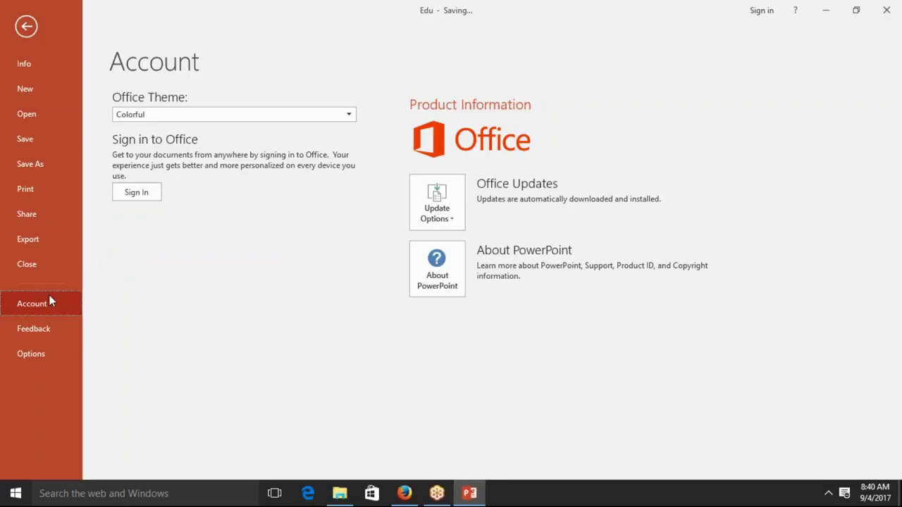
pyautogui.click(44, 327)
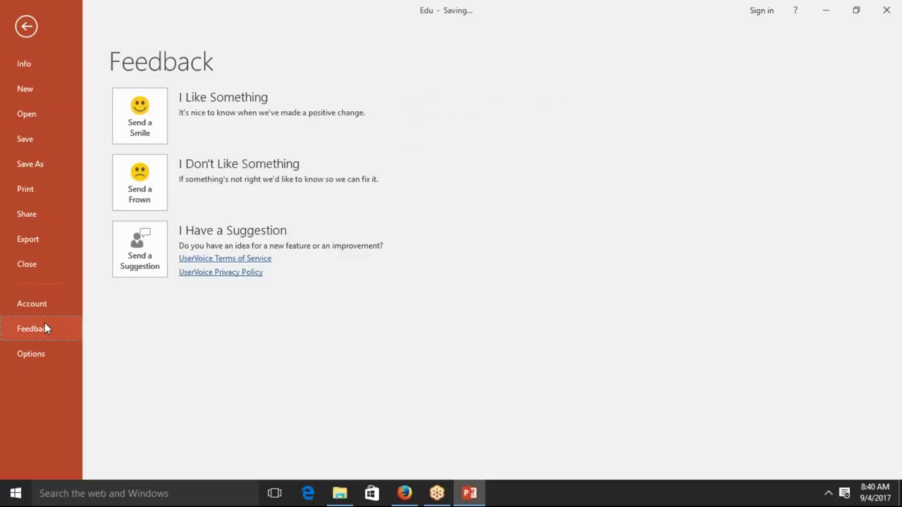
pyautogui.click(42, 353)
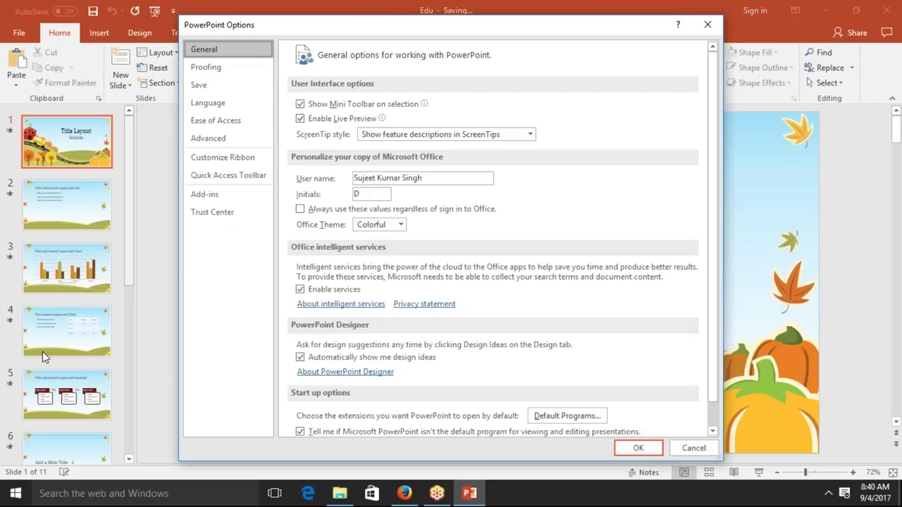
# Step: On the General page, review the ScreenTip style choices and the user name field
pyautogui.click(373, 134)
pyautogui.click(372, 145)
pyautogui.click(428, 177)
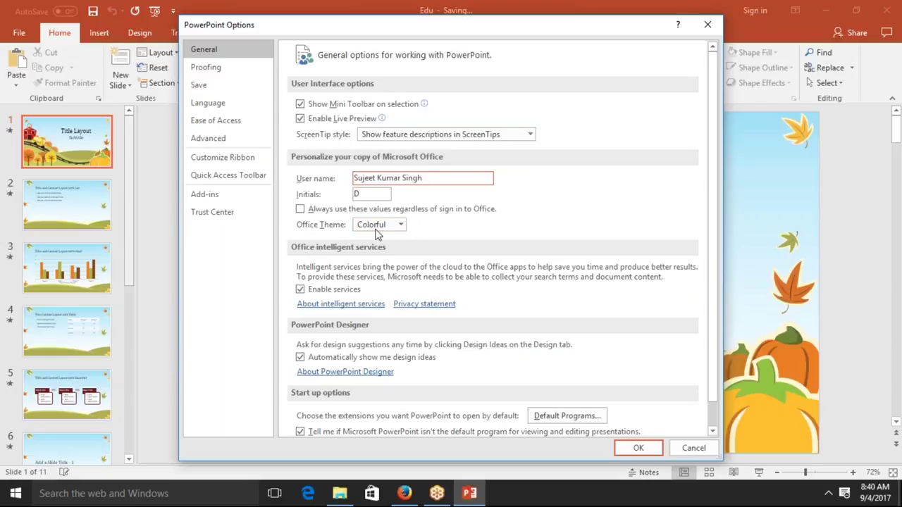
# Step: Browse the Proofing, Save, Language, Ease of Access and Advanced pages, then close Options
pyautogui.click(237, 73)
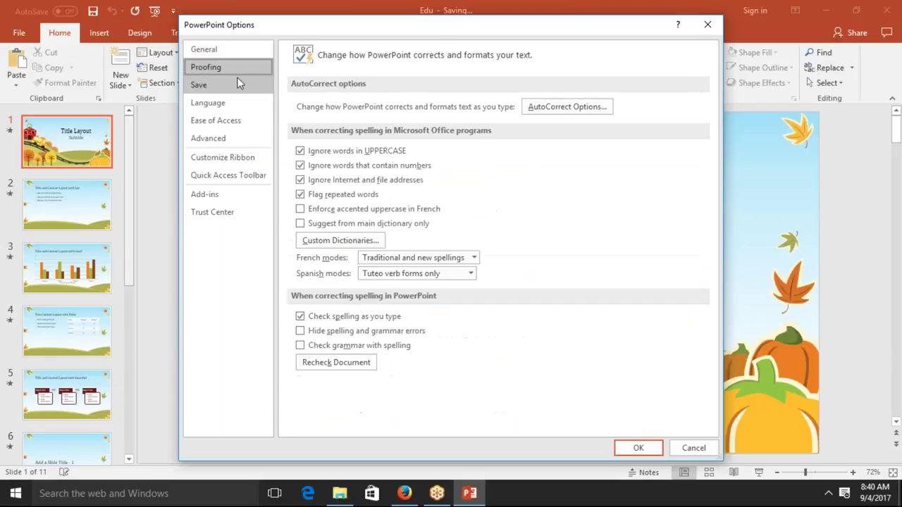
pyautogui.click(238, 83)
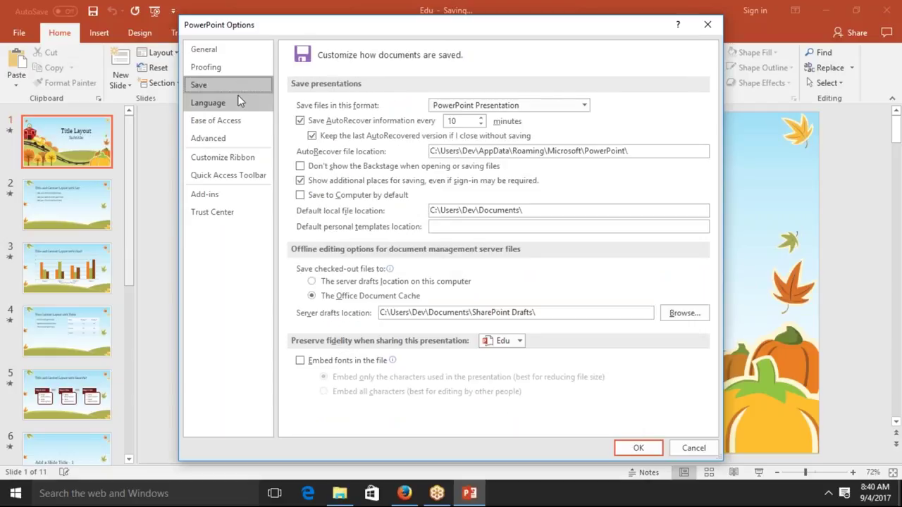
pyautogui.click(239, 103)
pyautogui.click(242, 120)
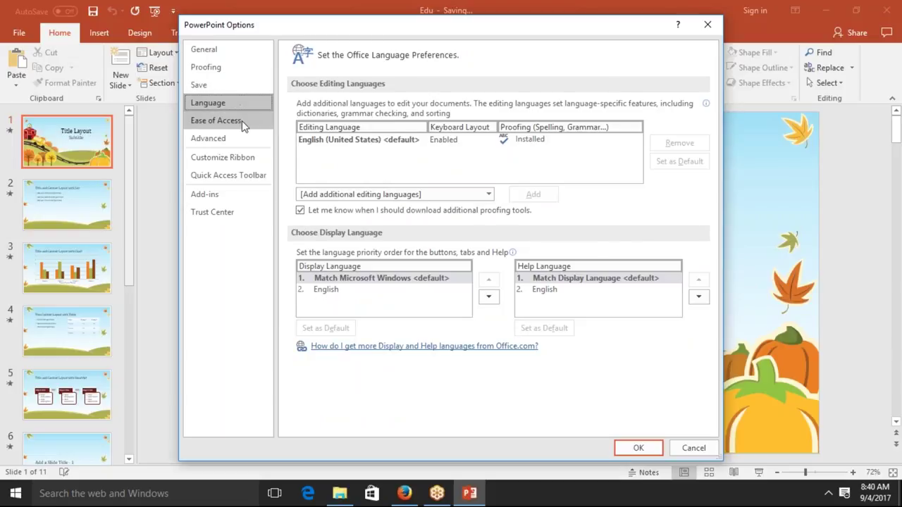
pyautogui.click(241, 136)
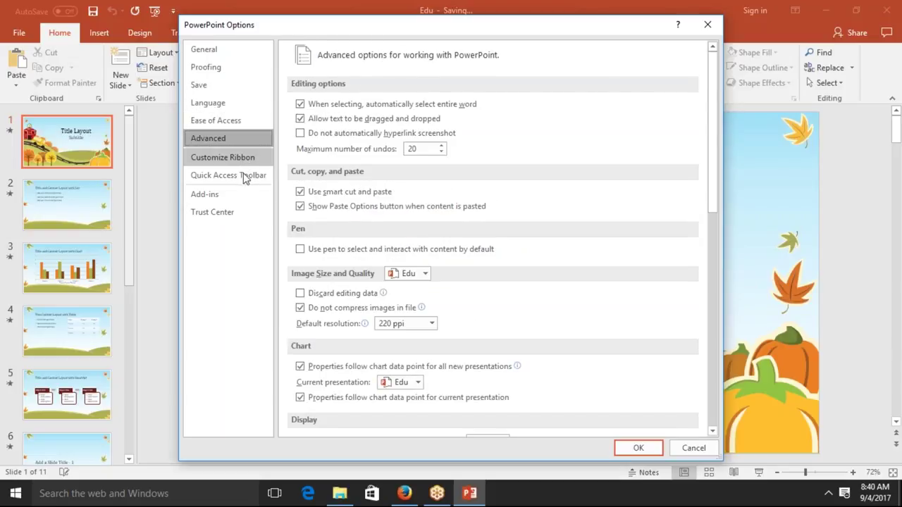
pyautogui.click(708, 25)
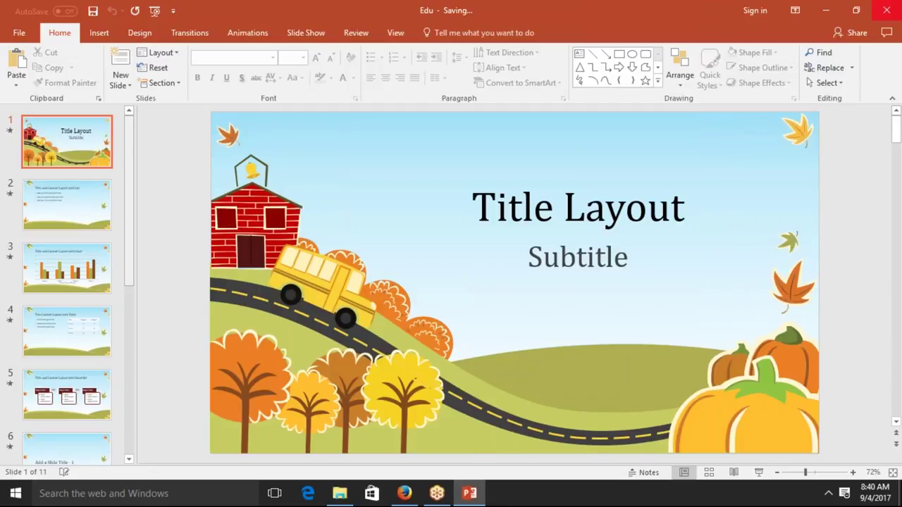
# Step: Close the Edu presentation in PowerPoint and the File Explorer window
pyautogui.click(888, 10)
pyautogui.click(889, 10)
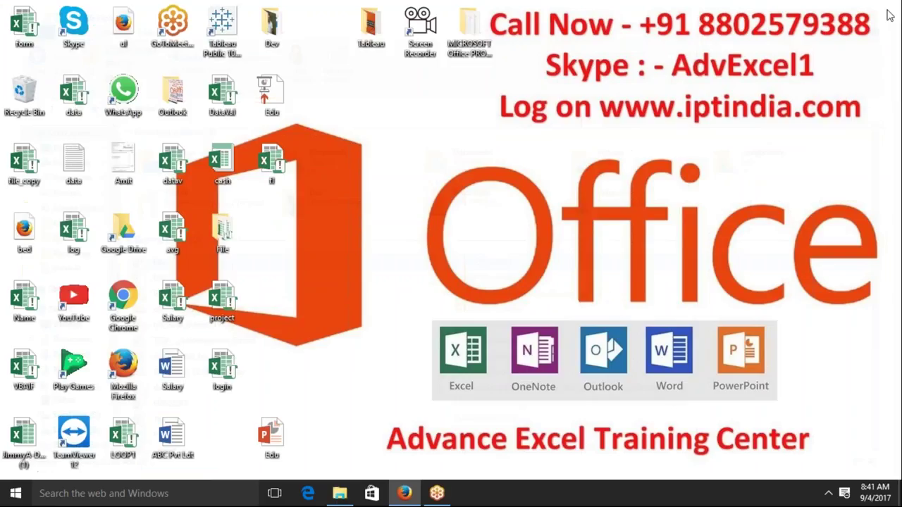